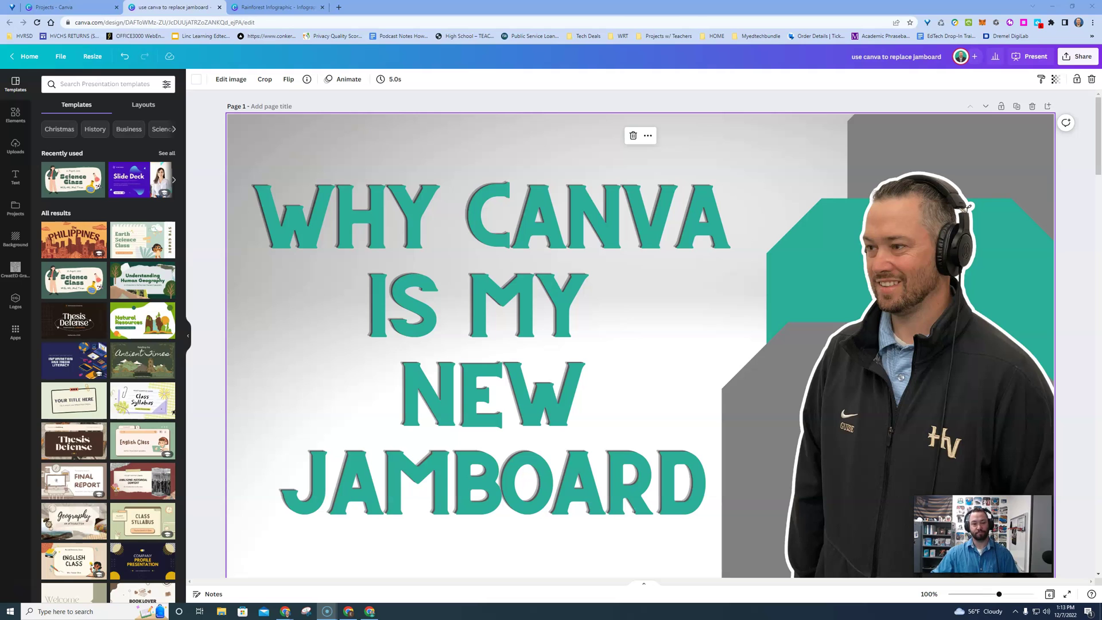
Scroll to page 2, '#1 Canva offers the same functionality', with its workspace, collaboration and annotation bullets
scroll(355, 571, "down", 1)
scroll(355, 570, "down", 6)
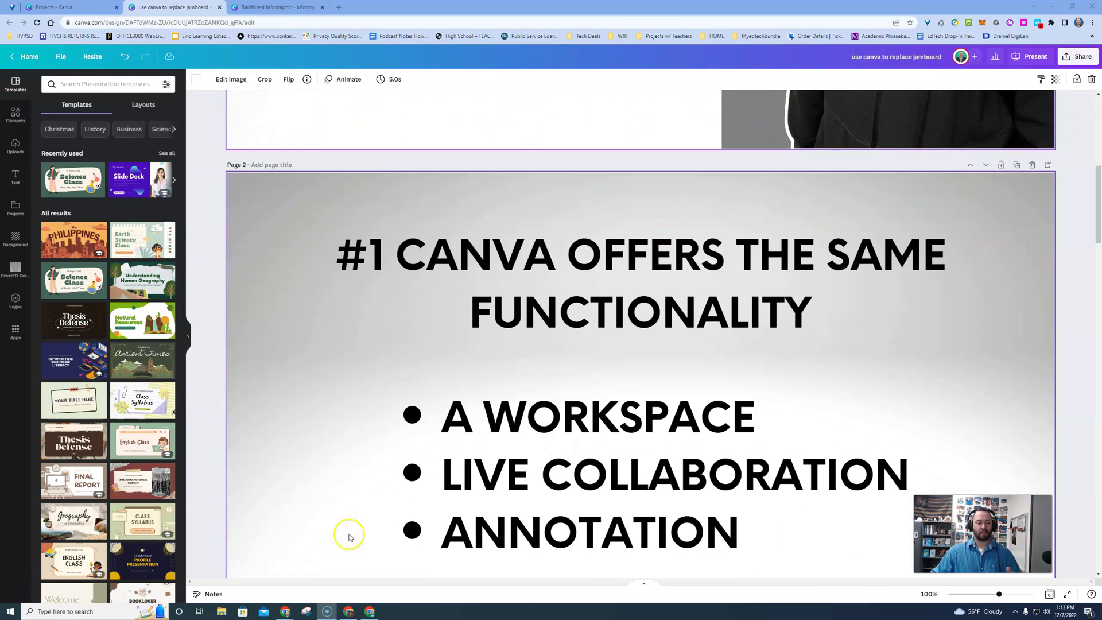
scroll(361, 535, "down", 1)
scroll(362, 528, "up", 1)
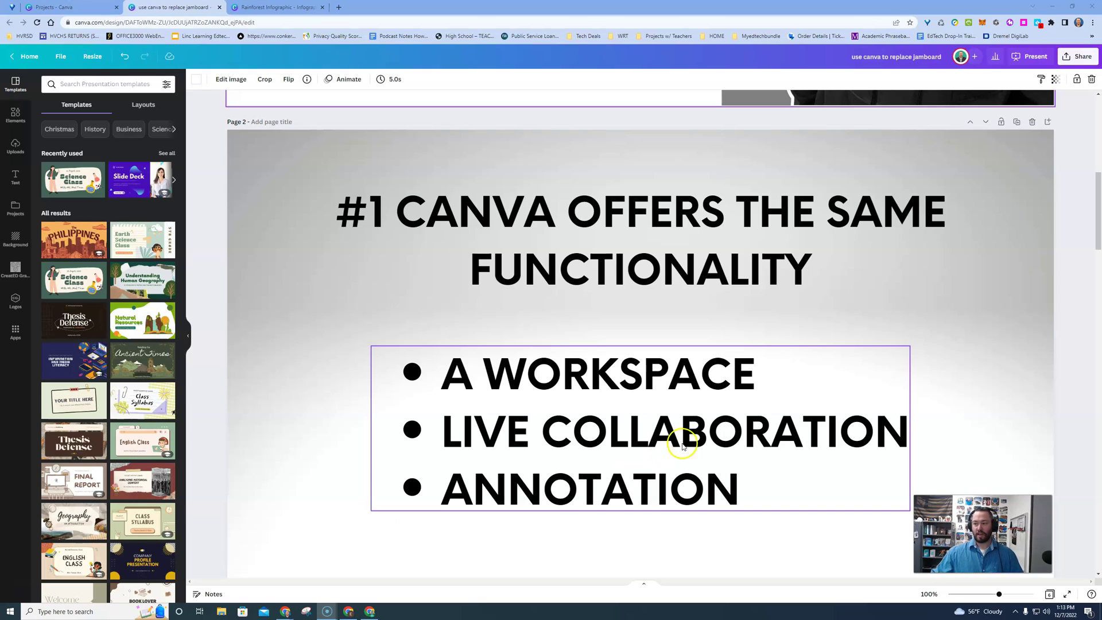
left_click(753, 526)
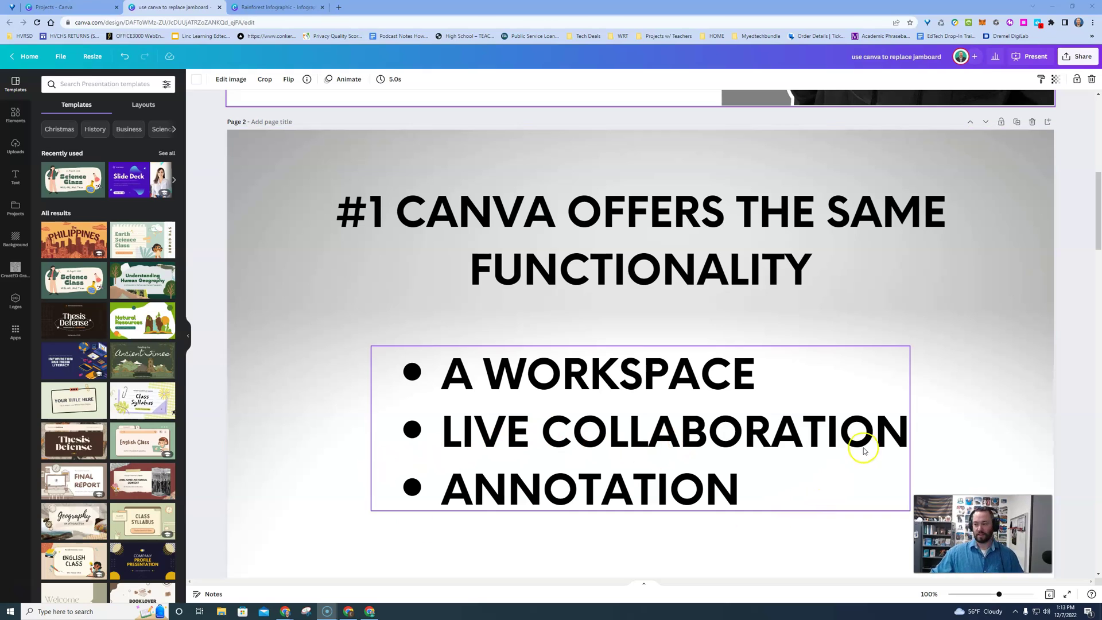
left_click_drag(1101, 92, 478, 96)
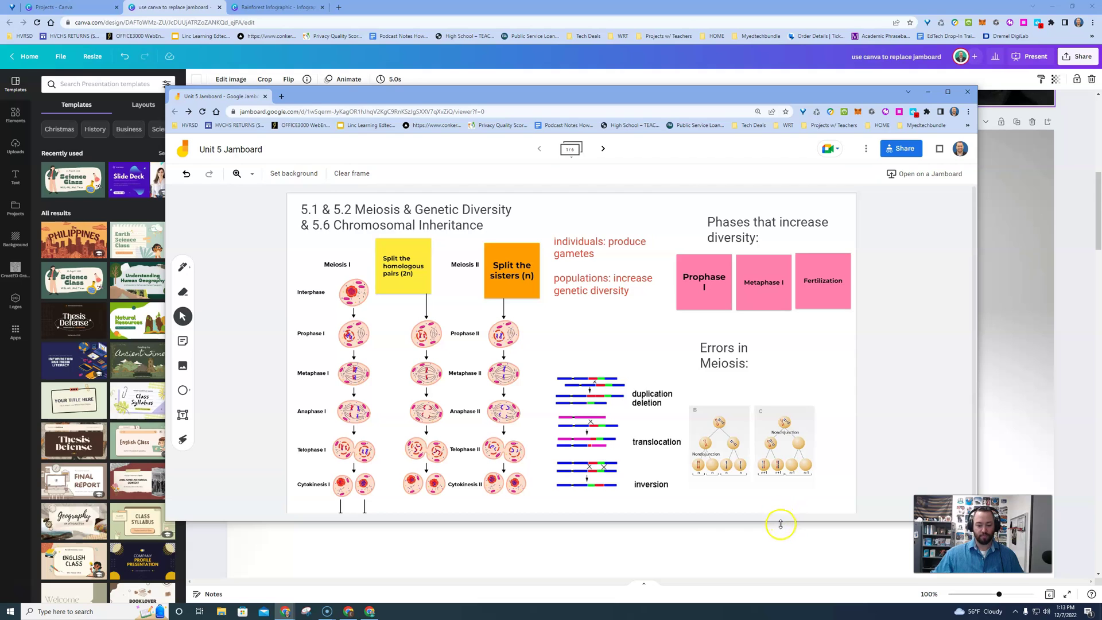
left_click_drag(782, 522, 775, 590)
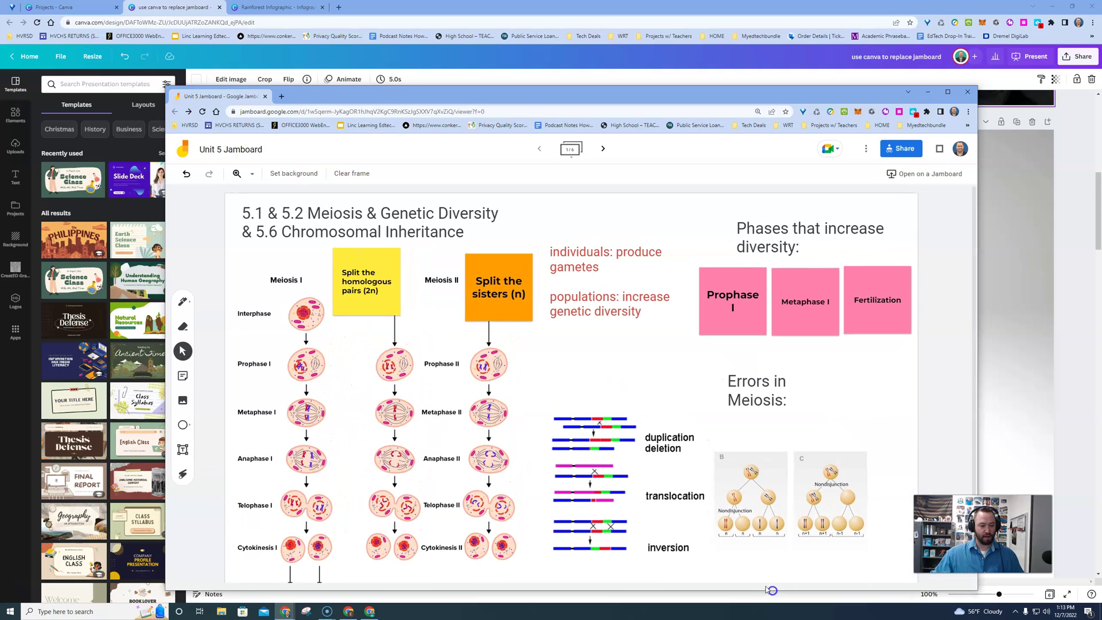
left_click(309, 235)
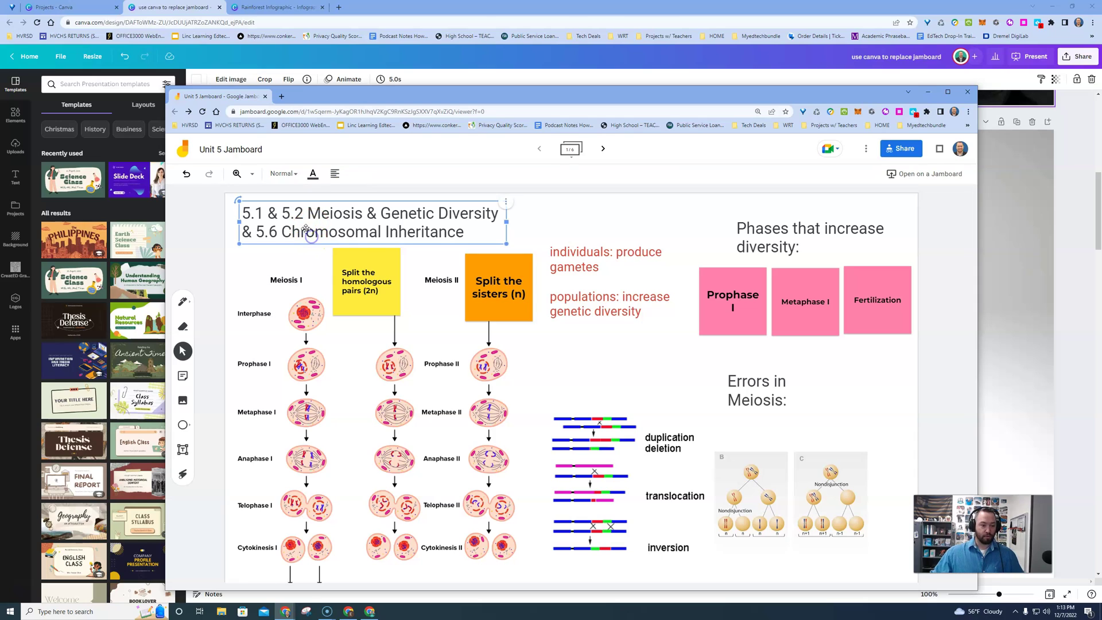
left_click(376, 275)
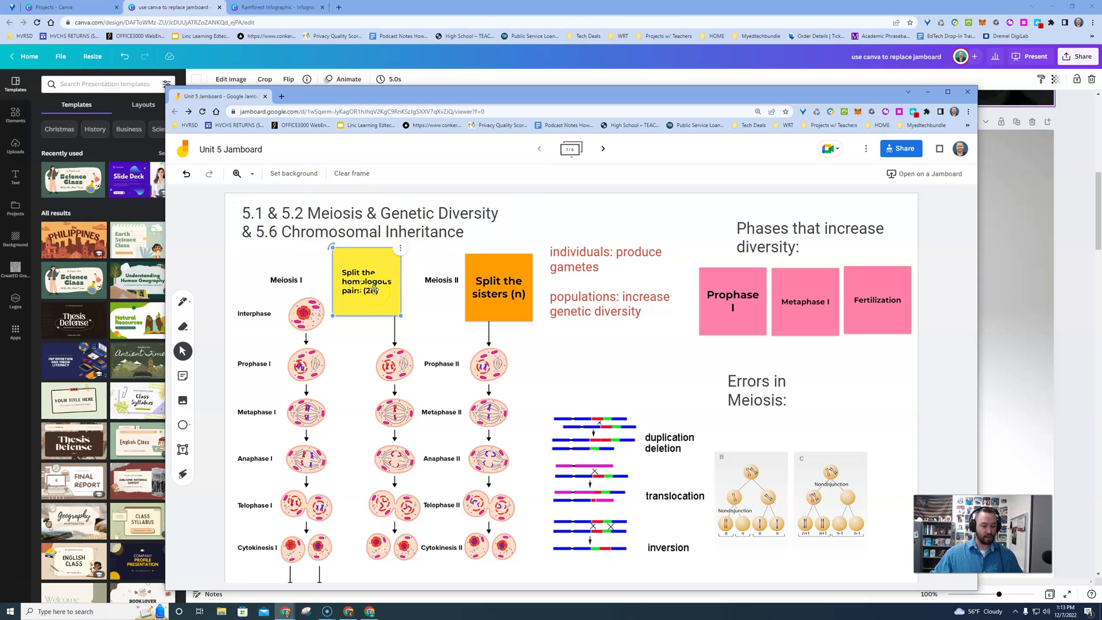
left_click(304, 390)
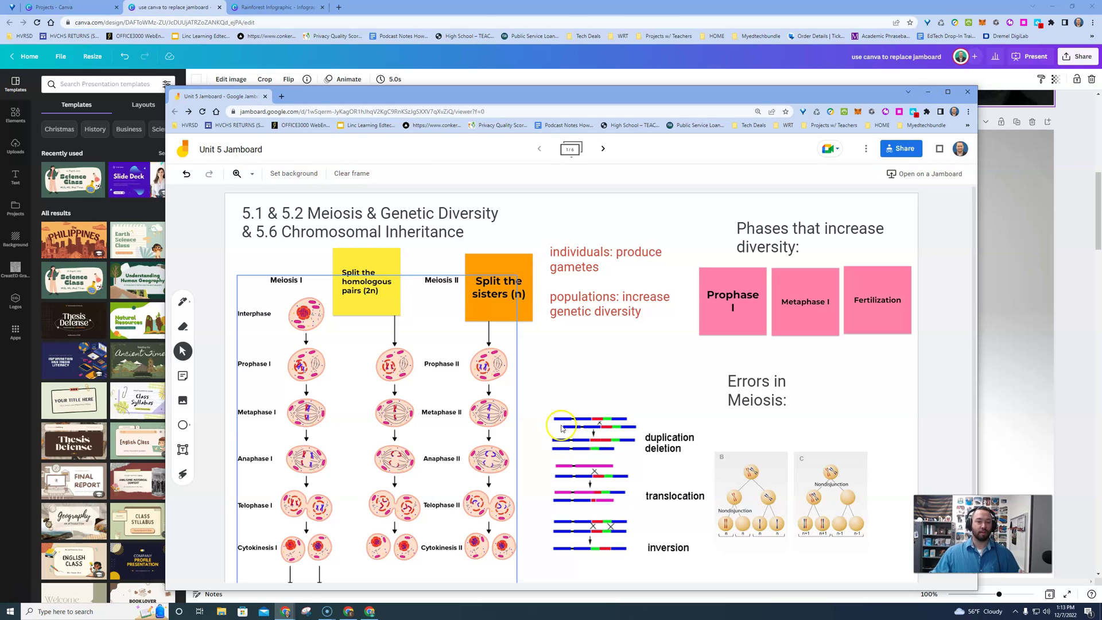
Put away the Jamboard window and drag down to the '#2 Canva offers more creative abilities' slide
left_click(929, 94)
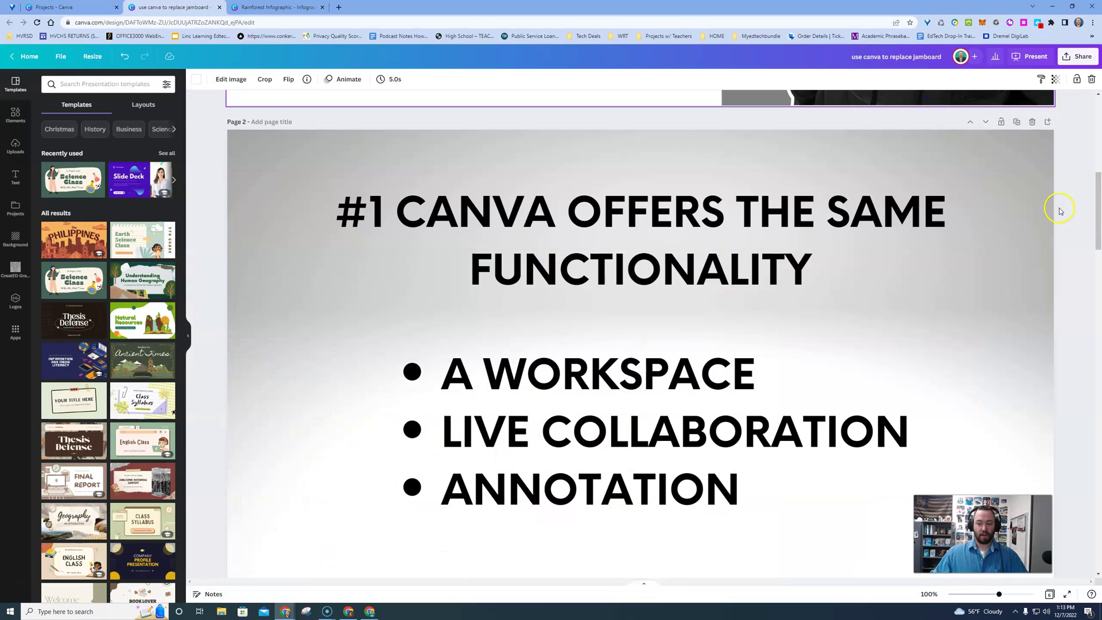
left_click_drag(1098, 204, 1099, 290)
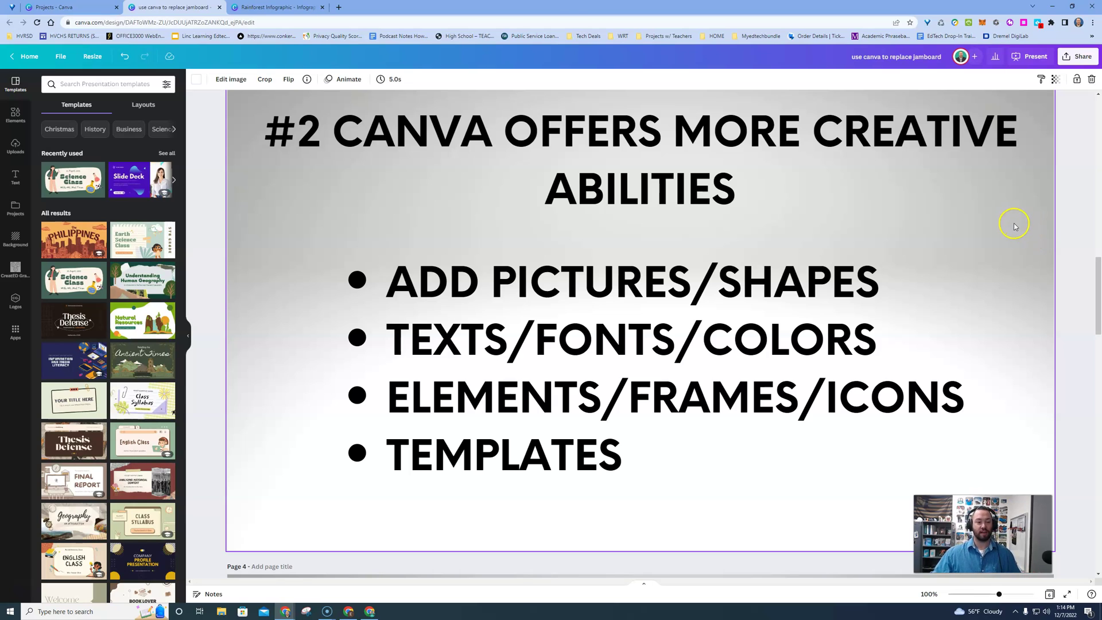
Switch to the Rainforest Infographic design and select its Project Requirements page, then deselect
left_click(268, 8)
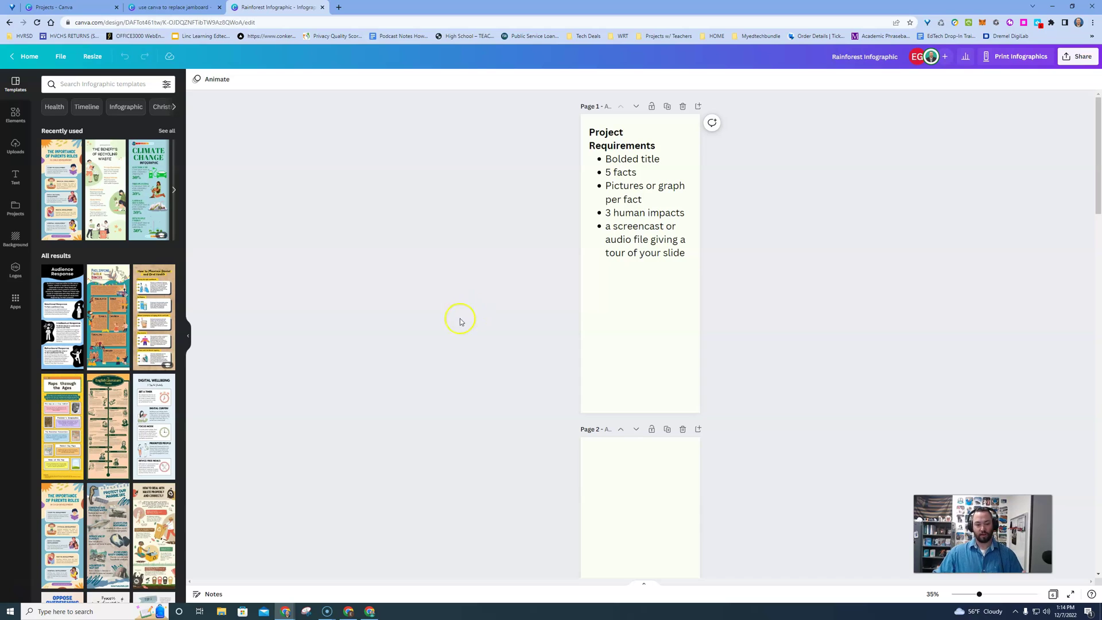
left_click(616, 296)
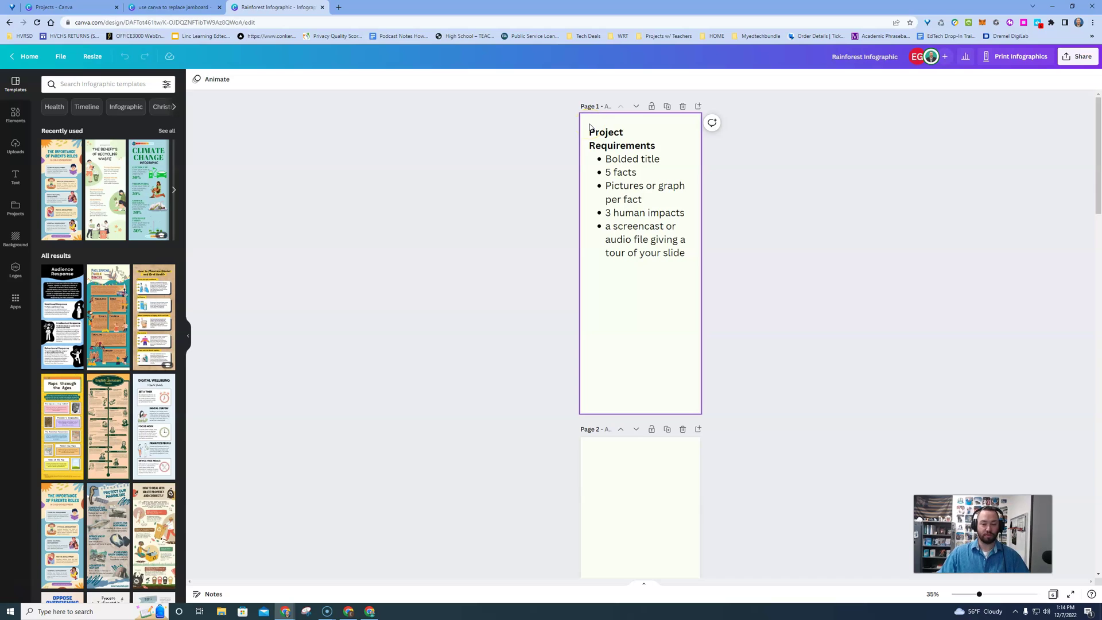
left_click(542, 165)
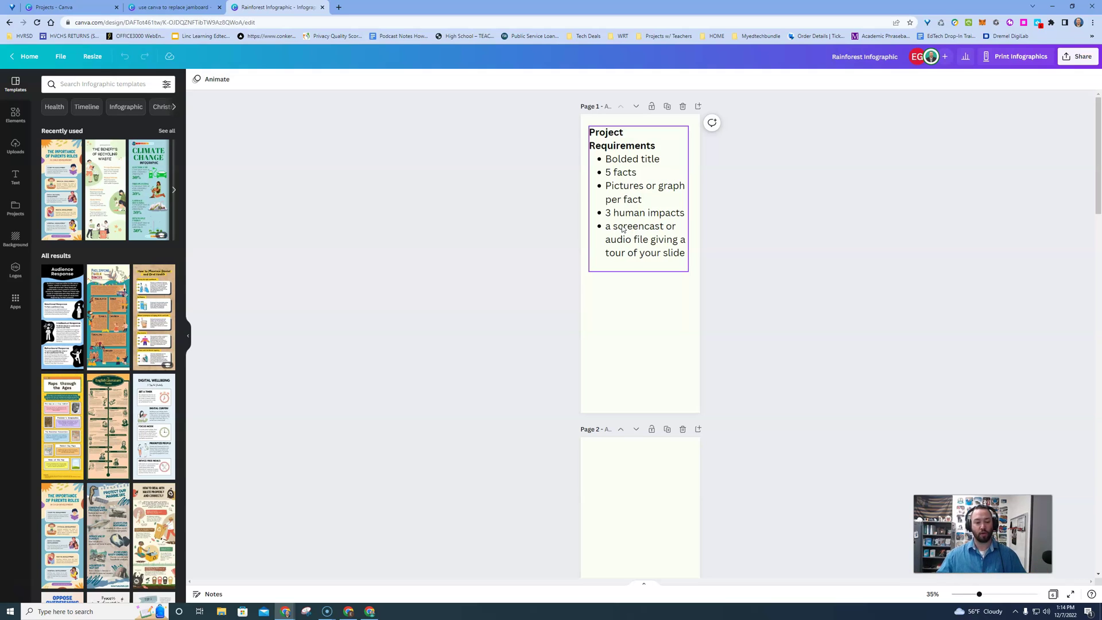
left_click(571, 215)
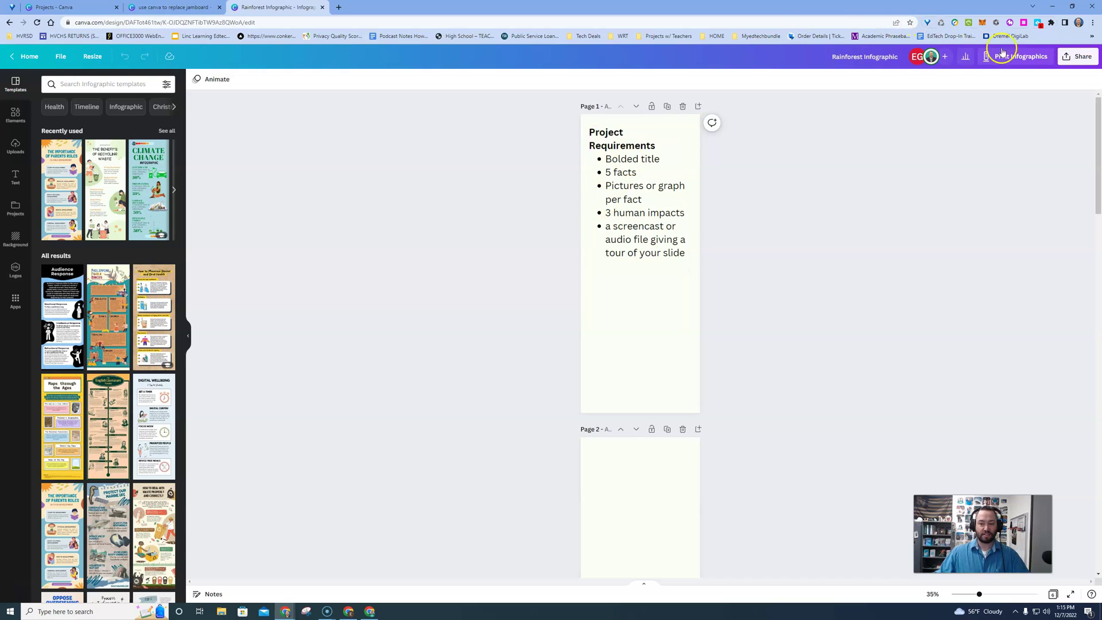
Limit the design's link access to Only Hopewell Valley Regional School District
left_click(1067, 59)
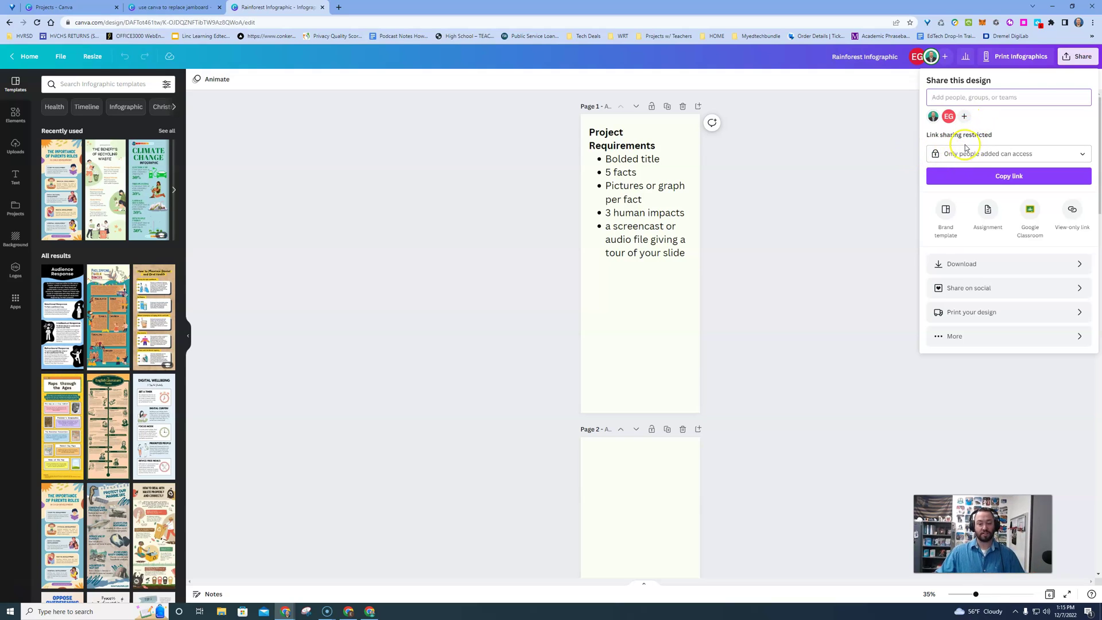
left_click(1018, 153)
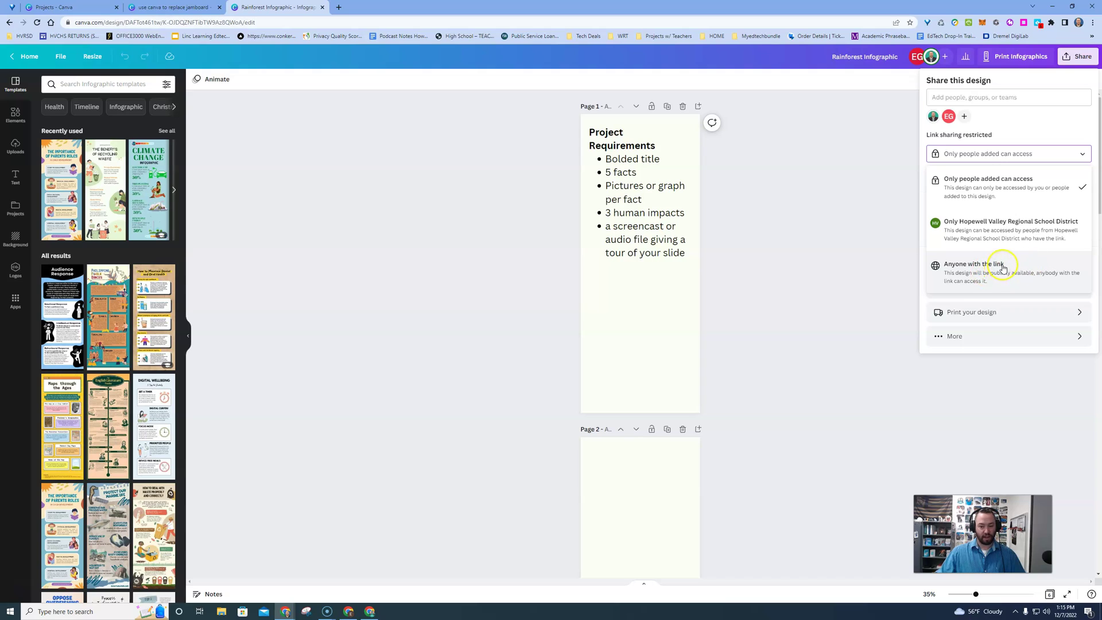
left_click(1044, 232)
left_click(836, 221)
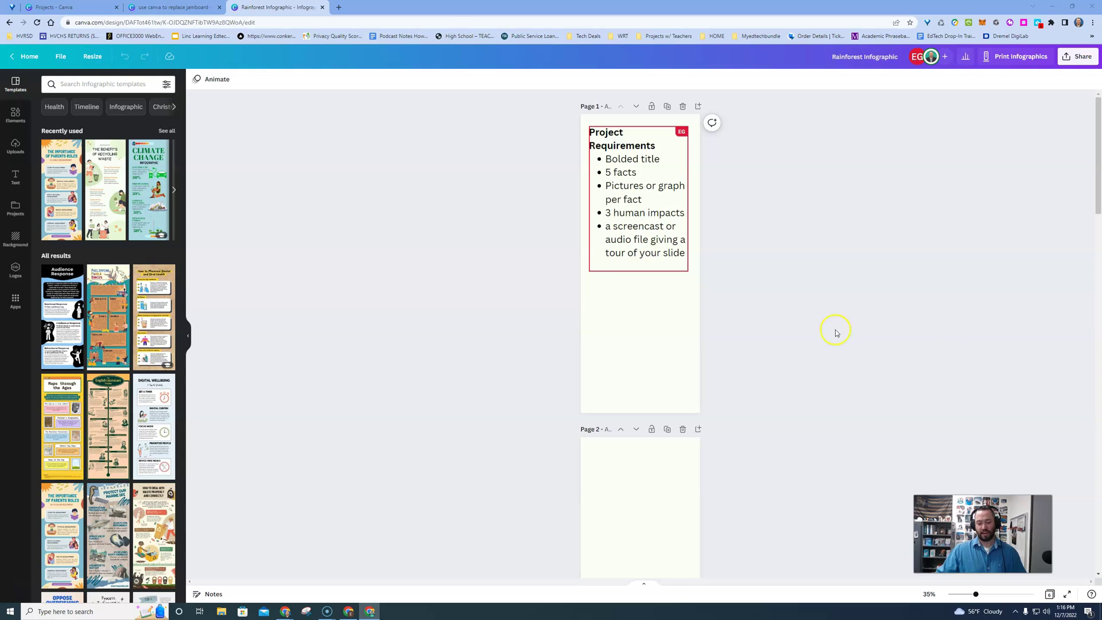
Apply the '5 Ways To Be More Productive' template to page 2 and check its title, text and clock icon
scroll(795, 283, "down", 5)
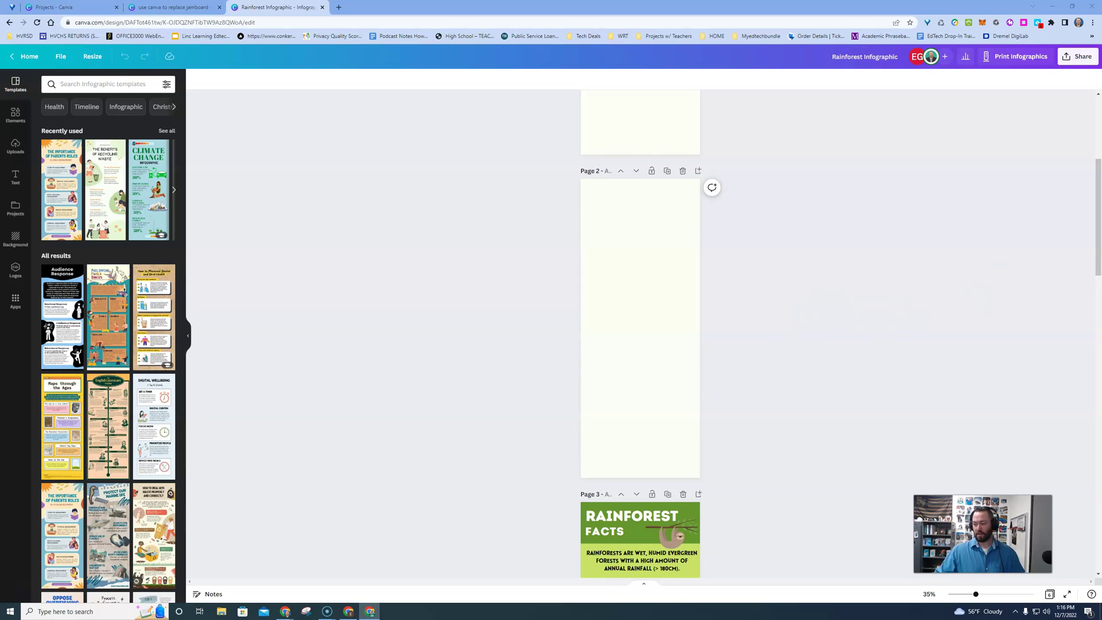
left_click(605, 296)
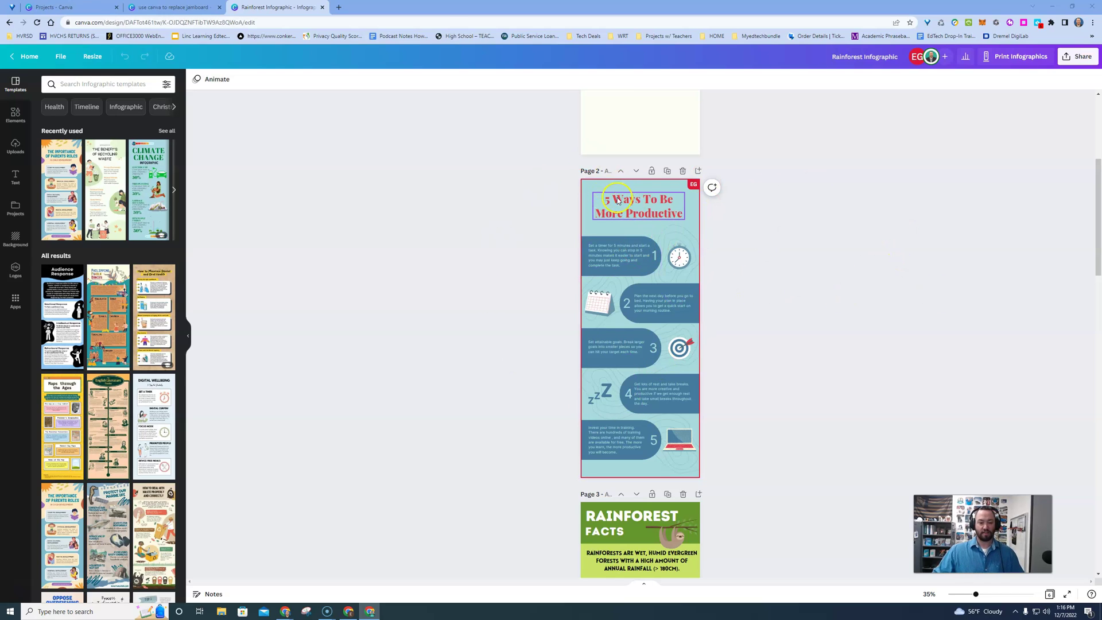
left_click(654, 215)
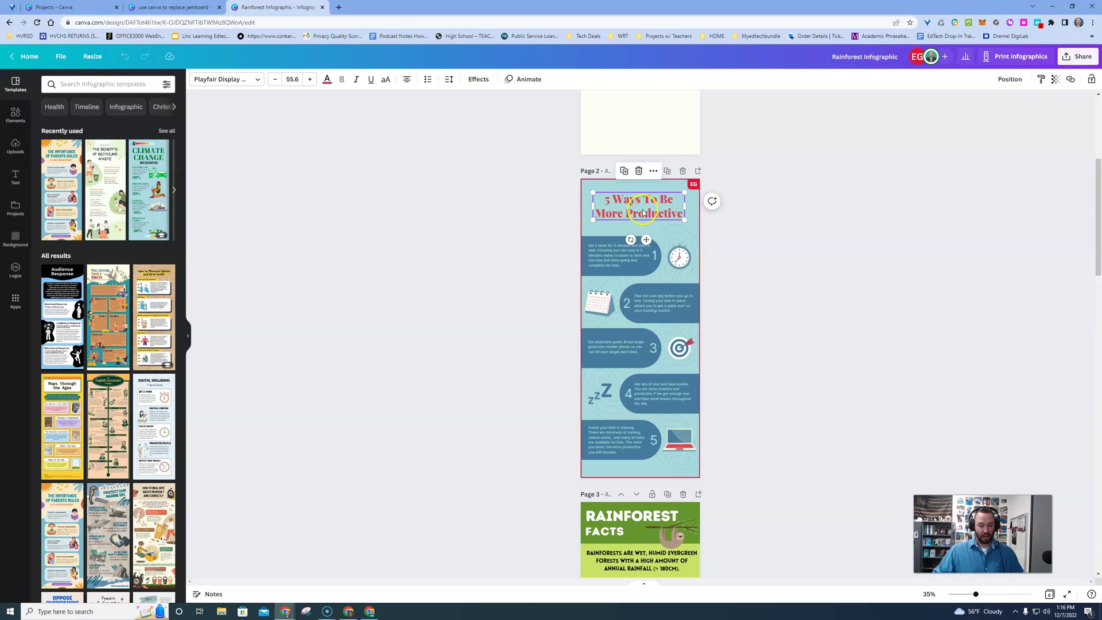
left_click(622, 253)
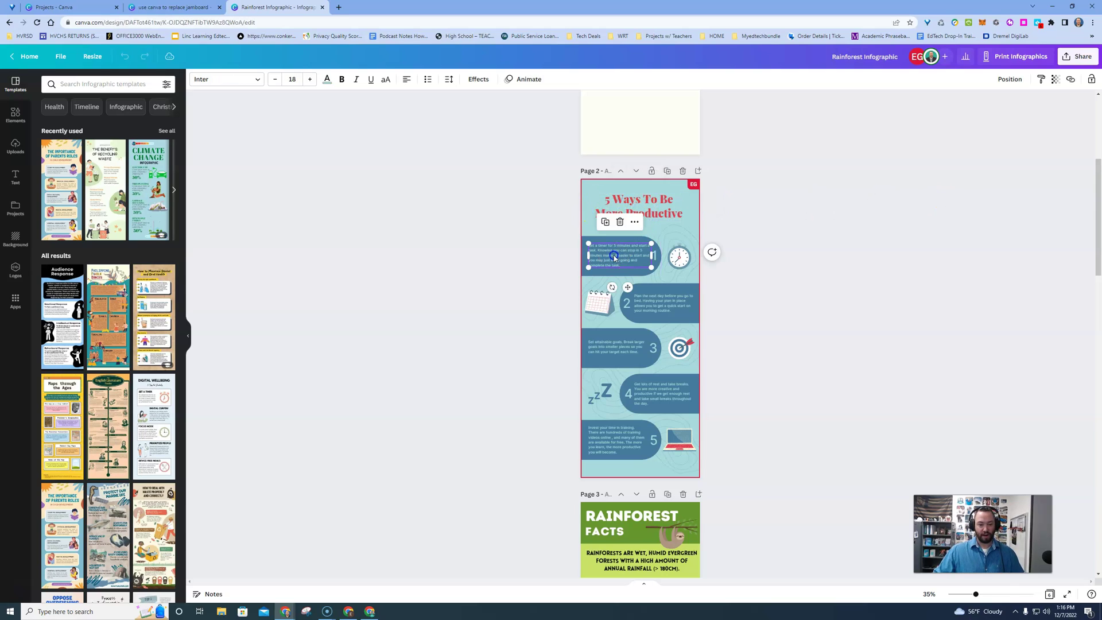
left_click(680, 257)
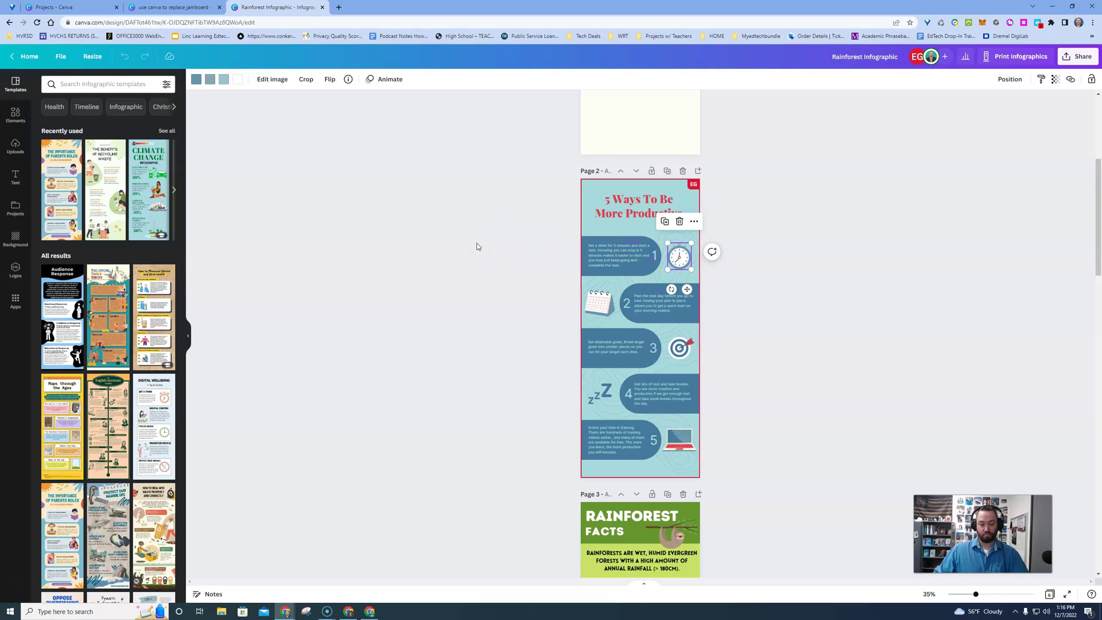
Delete page 2's productivity content and apply the February Newsletter template instead
left_click(588, 195)
key("Delete")
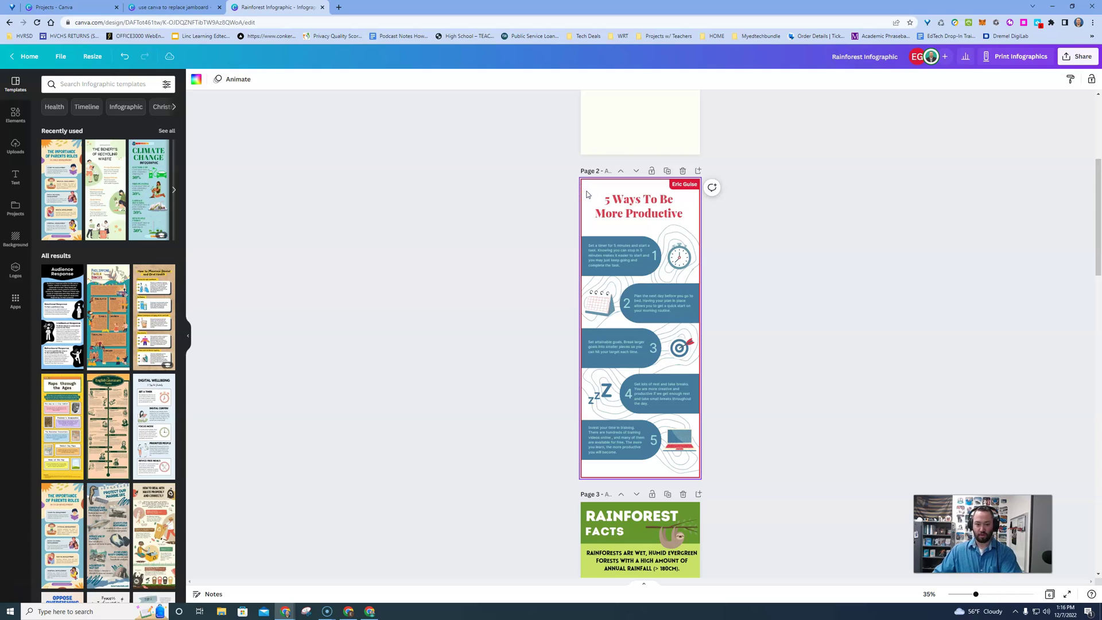
key("alt+Tab")
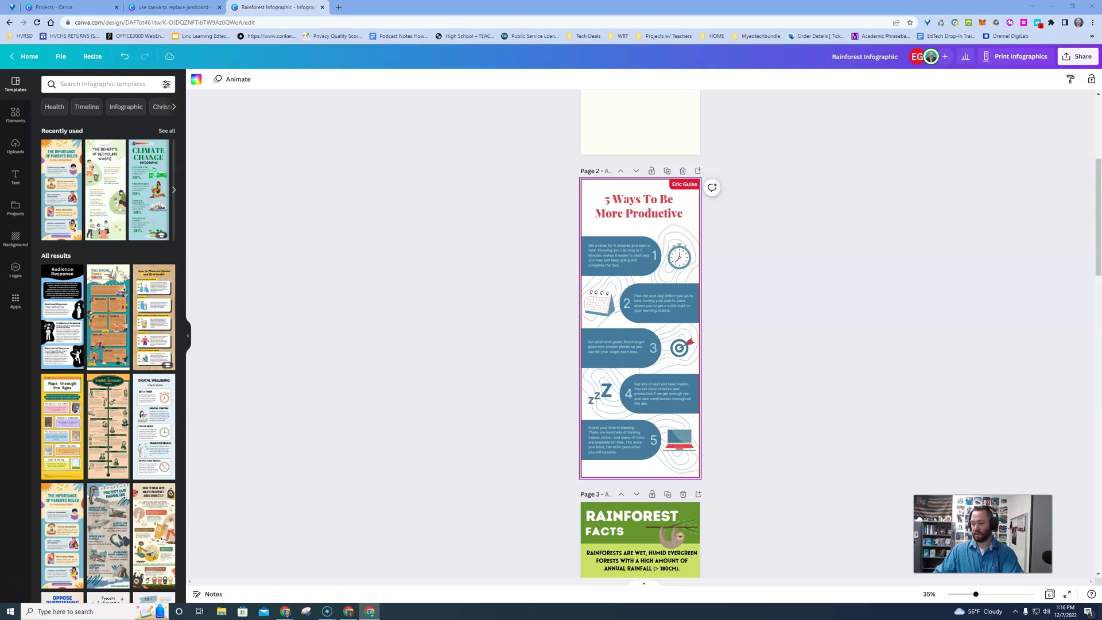
left_click(108, 313)
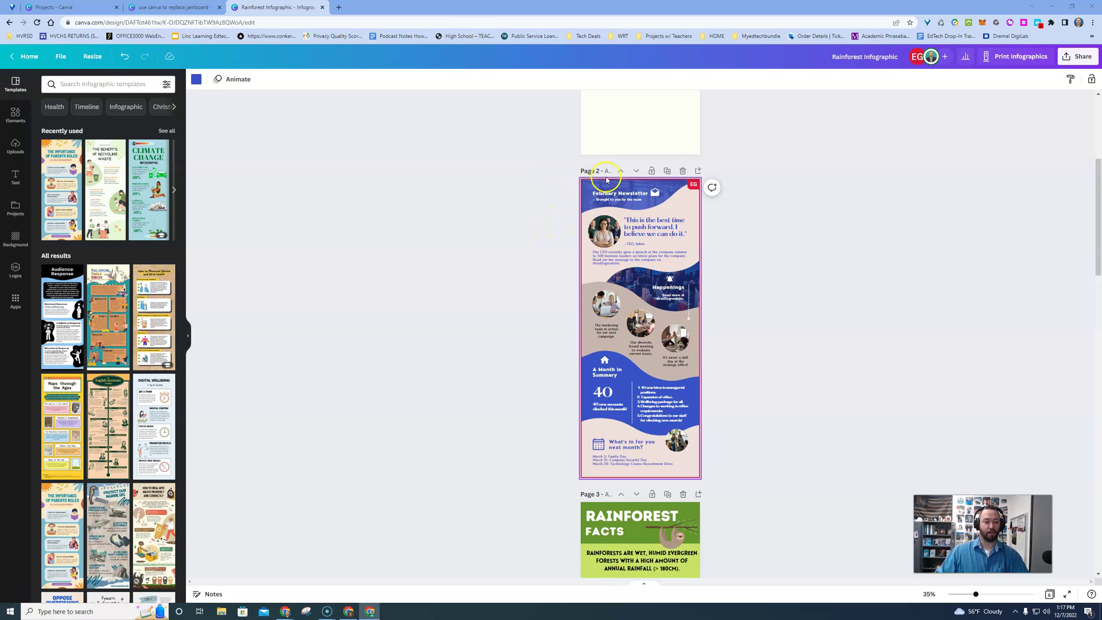
Look over the Rainforest Facts page's FACTS heading, then scroll back up to page 1's Project Requirements
left_click_drag(595, 179, 603, 366)
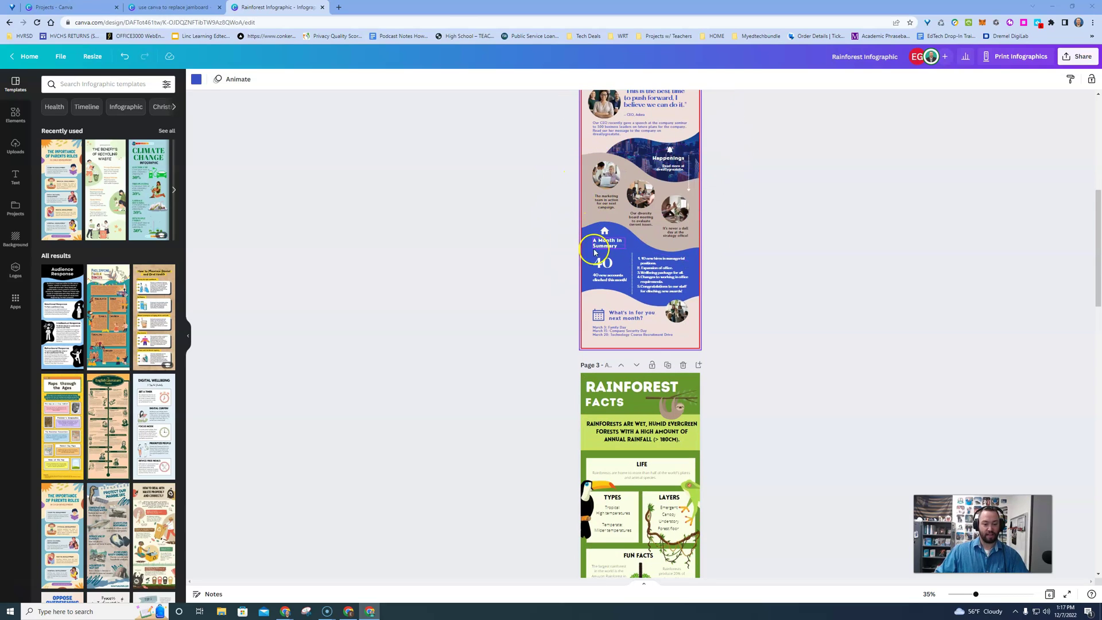
left_click(607, 367)
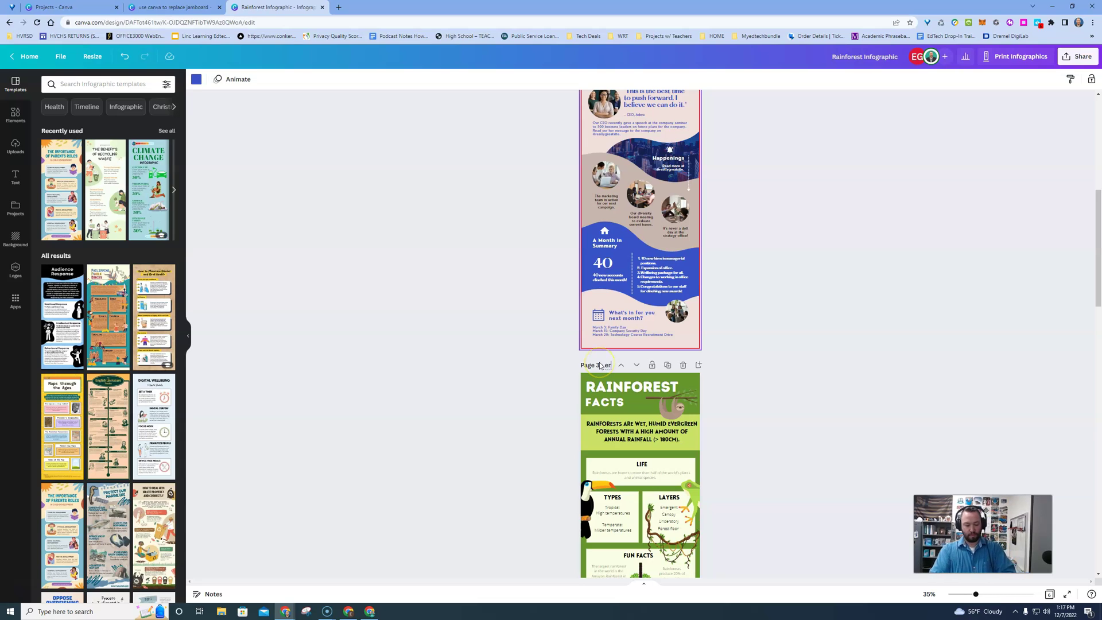
left_click(609, 403)
scroll(610, 405, "down", 3)
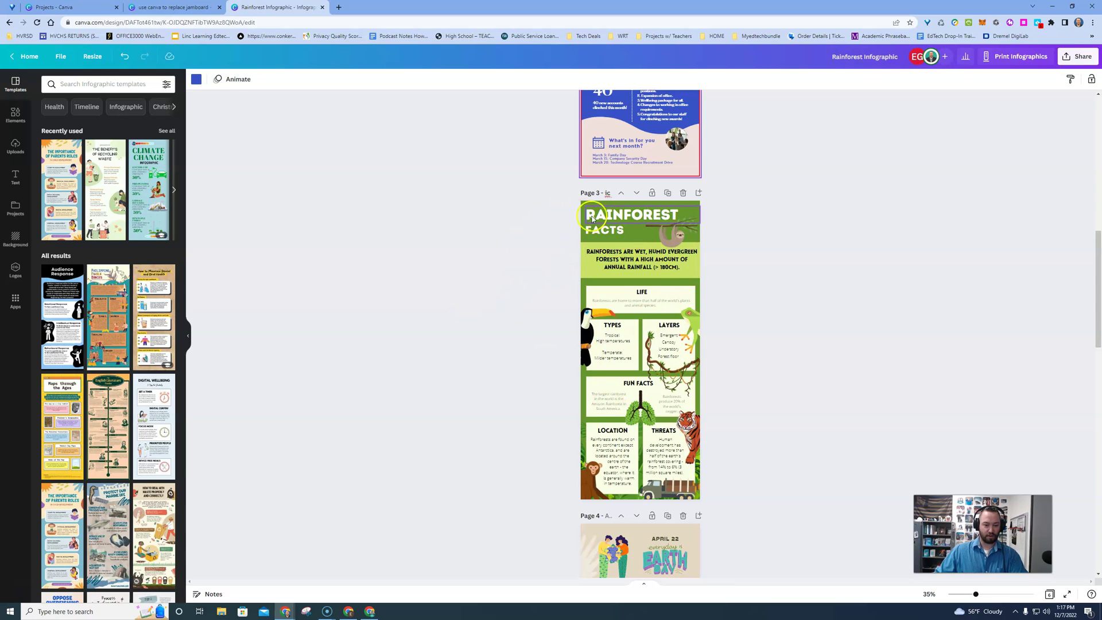
scroll(544, 266, "down", 4)
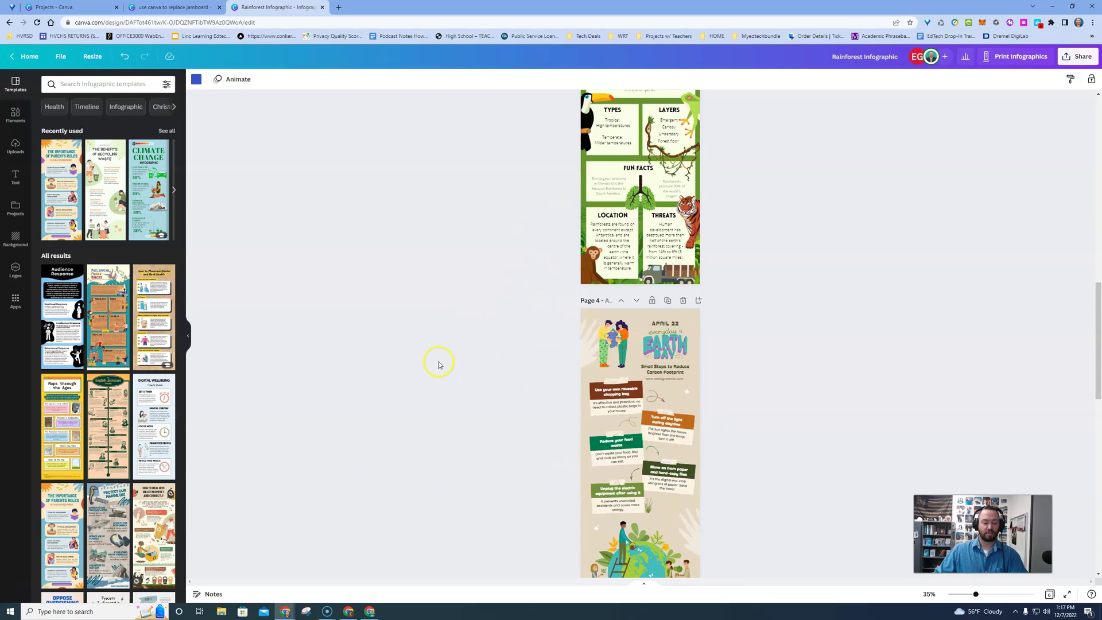
scroll(438, 371, "up", 8)
scroll(441, 365, "up", 5)
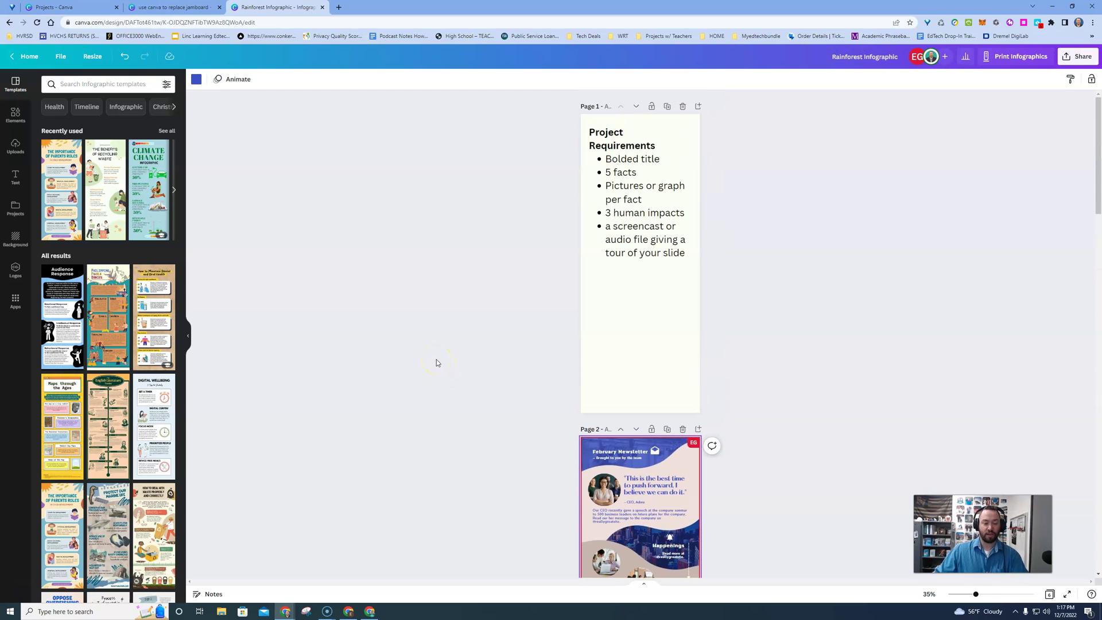
Select all the Project Requirements text on page 1 and set it to Abril Fatface
left_click(430, 350)
triple_click(651, 254)
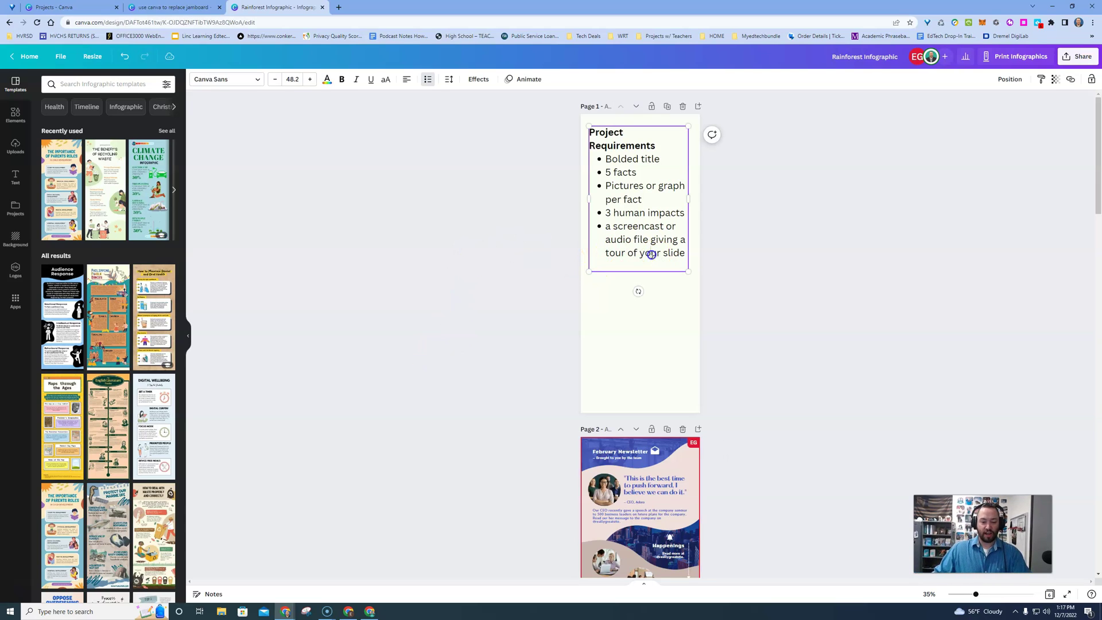
left_click(681, 252)
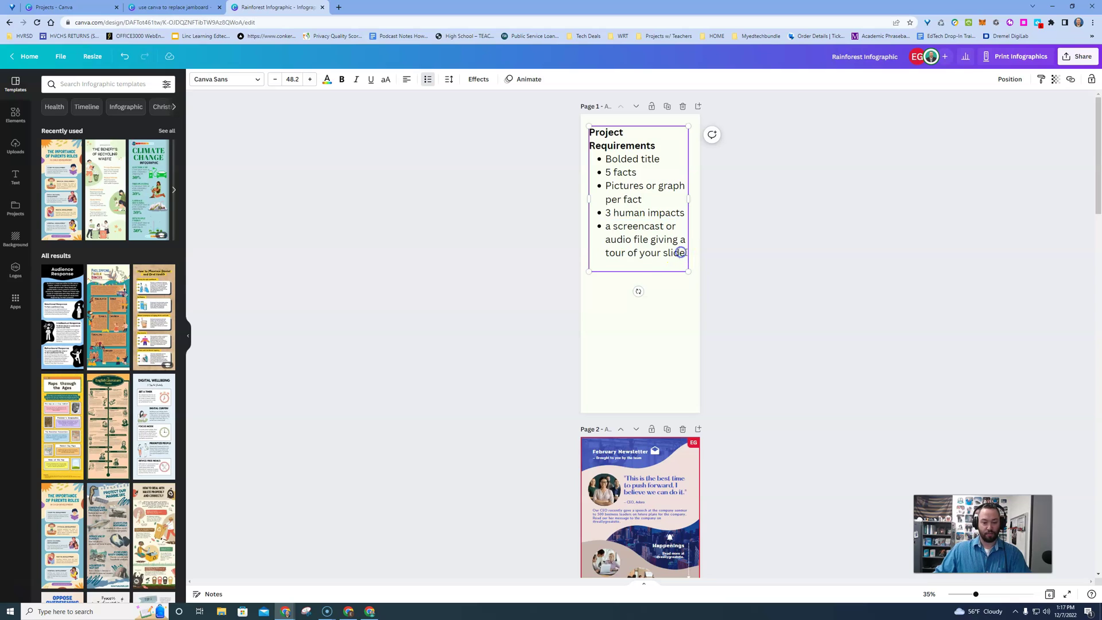
left_click_drag(686, 253, 594, 133)
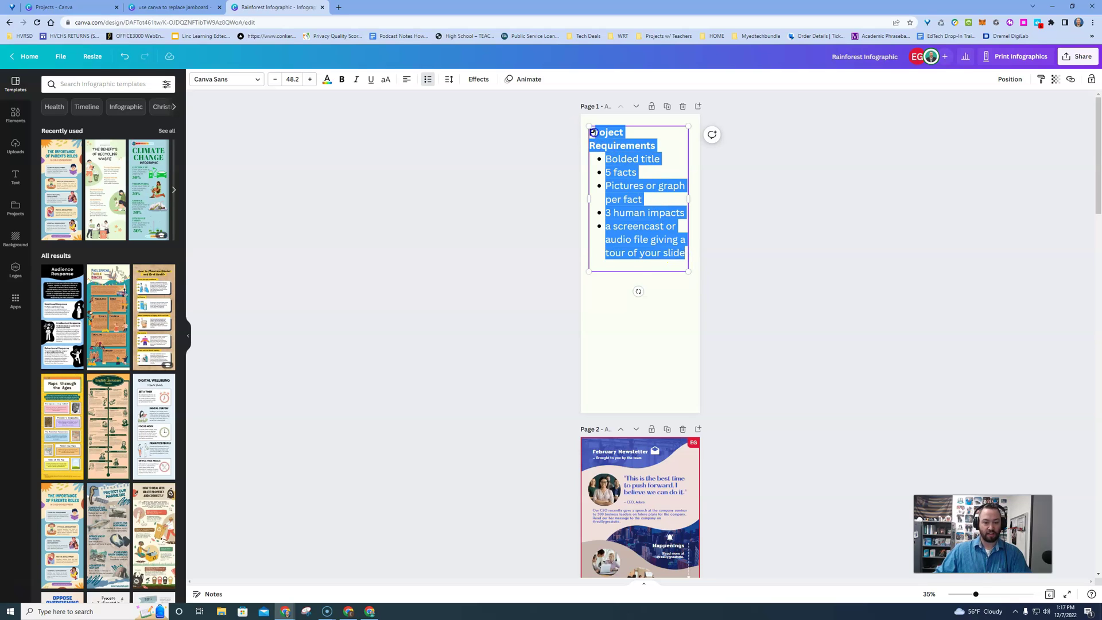
left_click(249, 85)
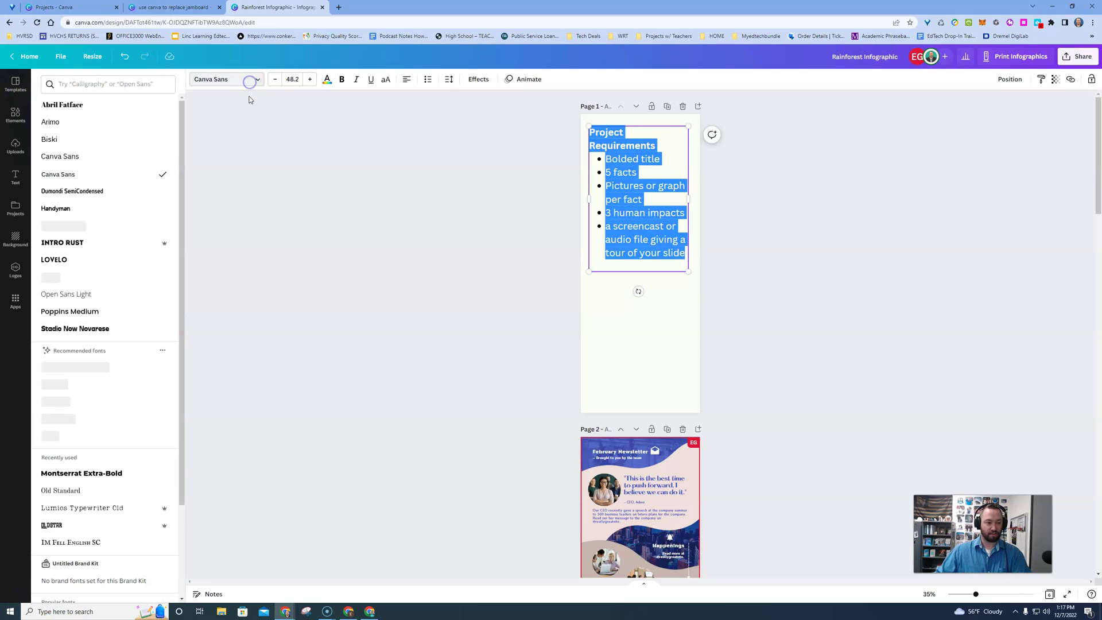
left_click(114, 111)
left_click(575, 354)
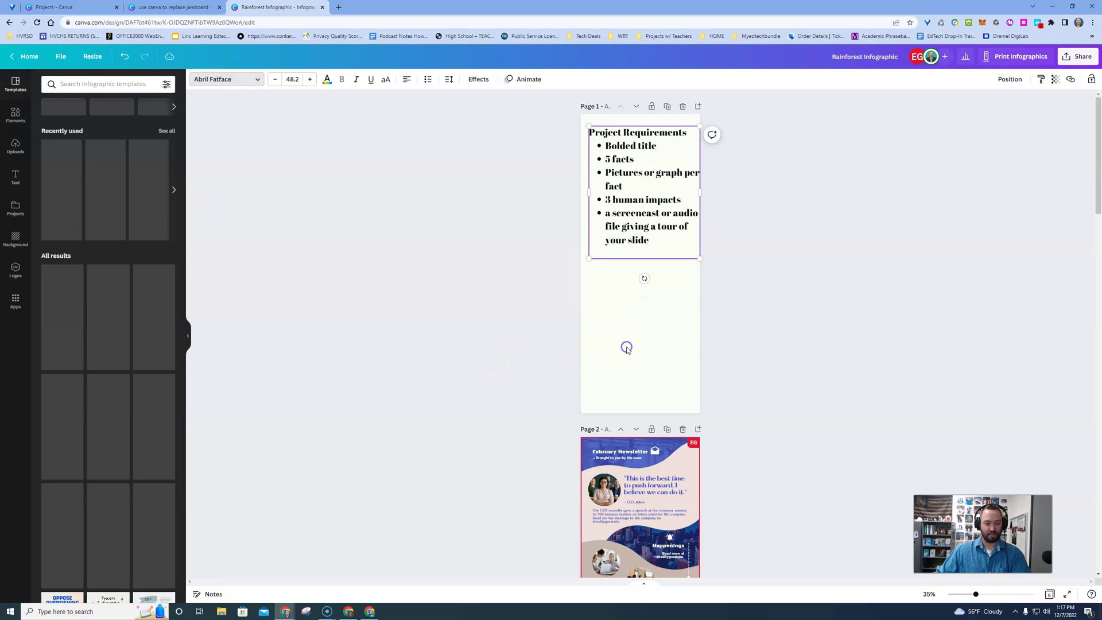
Drag a laptop graphic and a dark green square from Elements below the page 1 requirements list
left_click(15, 115)
left_click_drag(133, 153, 644, 322)
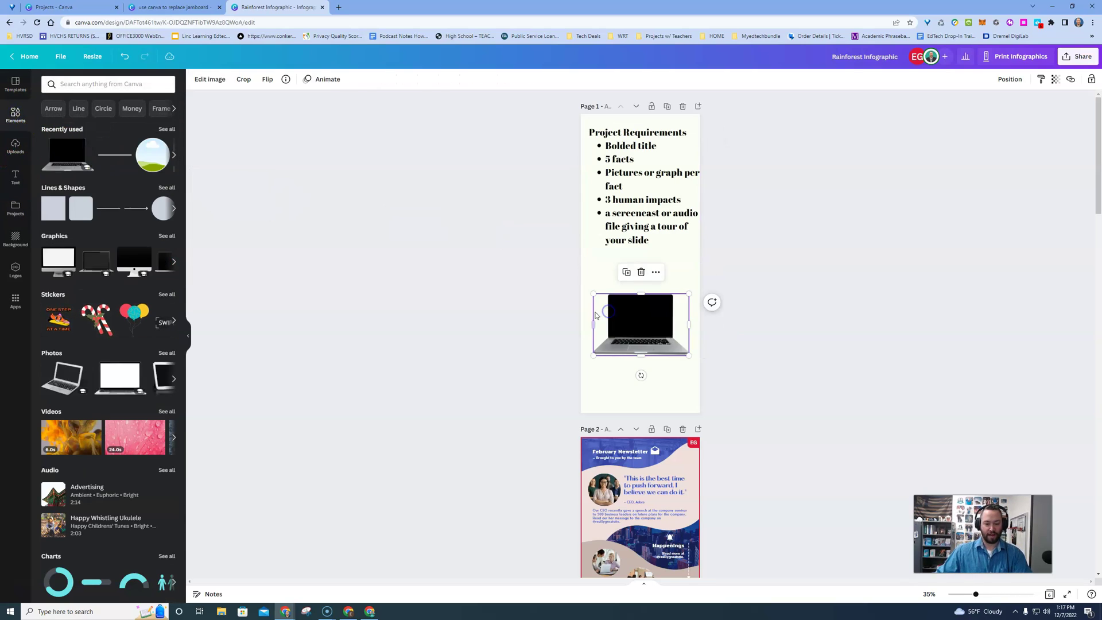
left_click_drag(83, 209, 586, 385)
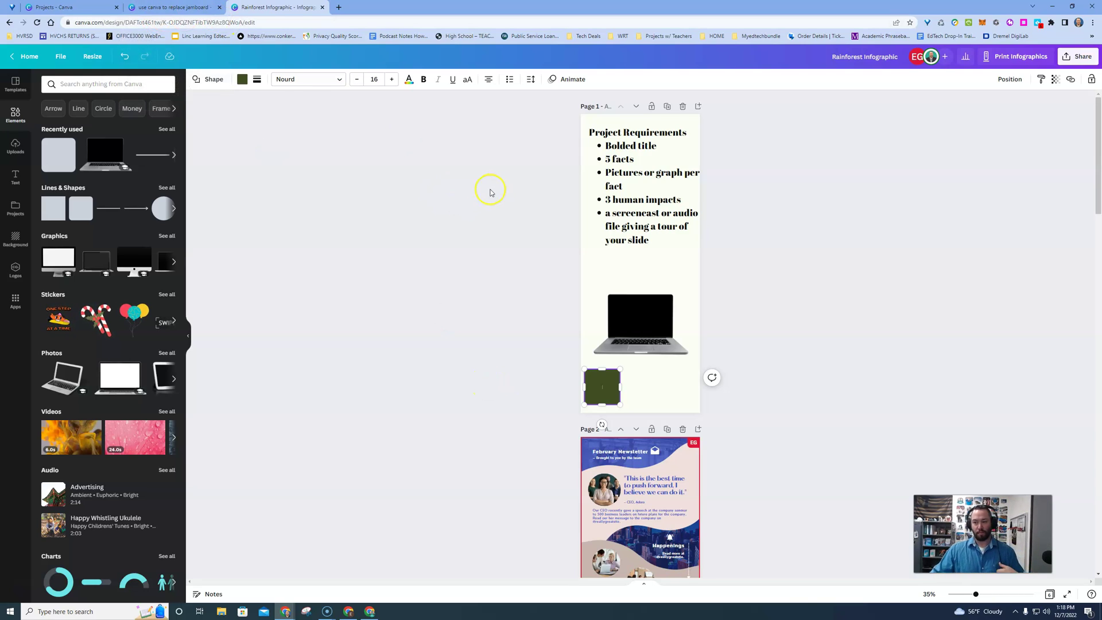
Return to the 'use canva to replace jamboard' presentation and select the class-size question text box
left_click(158, 7)
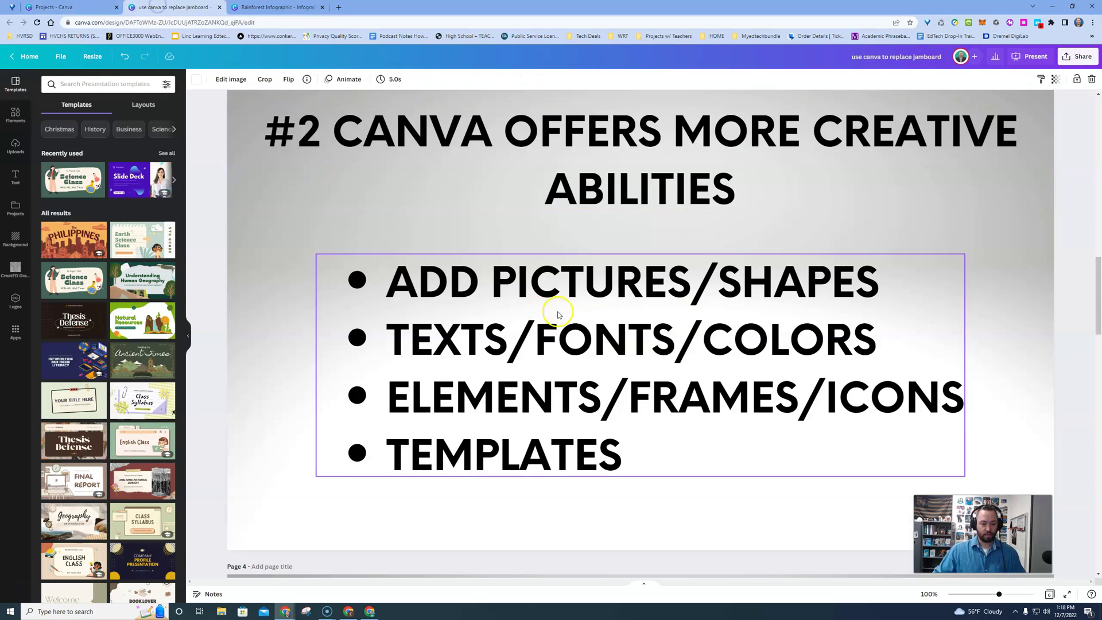
scroll(560, 314, "down", 5)
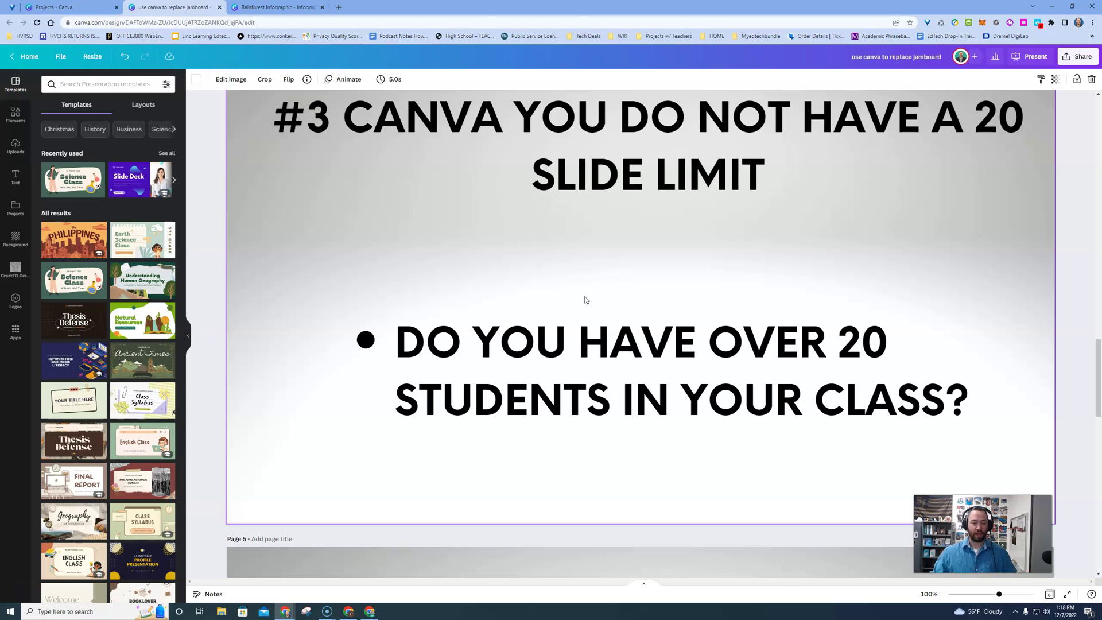
mouse_move(586, 299)
left_mouse_down()
mouse_move(595, 304)
mouse_move(580, 351)
left_mouse_up()
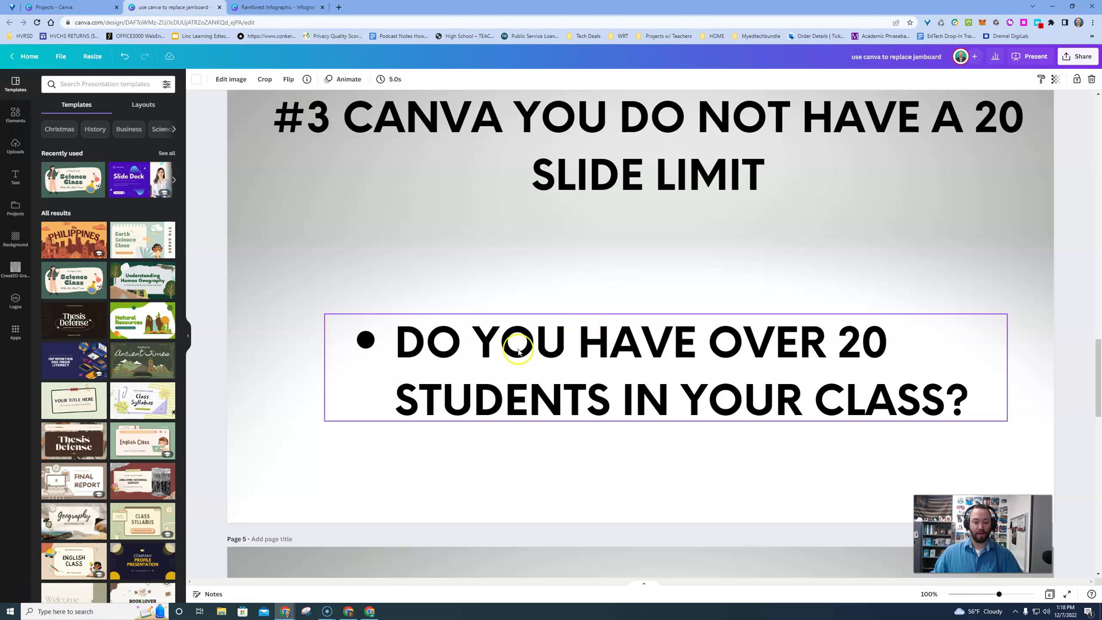
scroll(537, 387, "down", 5)
scroll(529, 382, "down", 3)
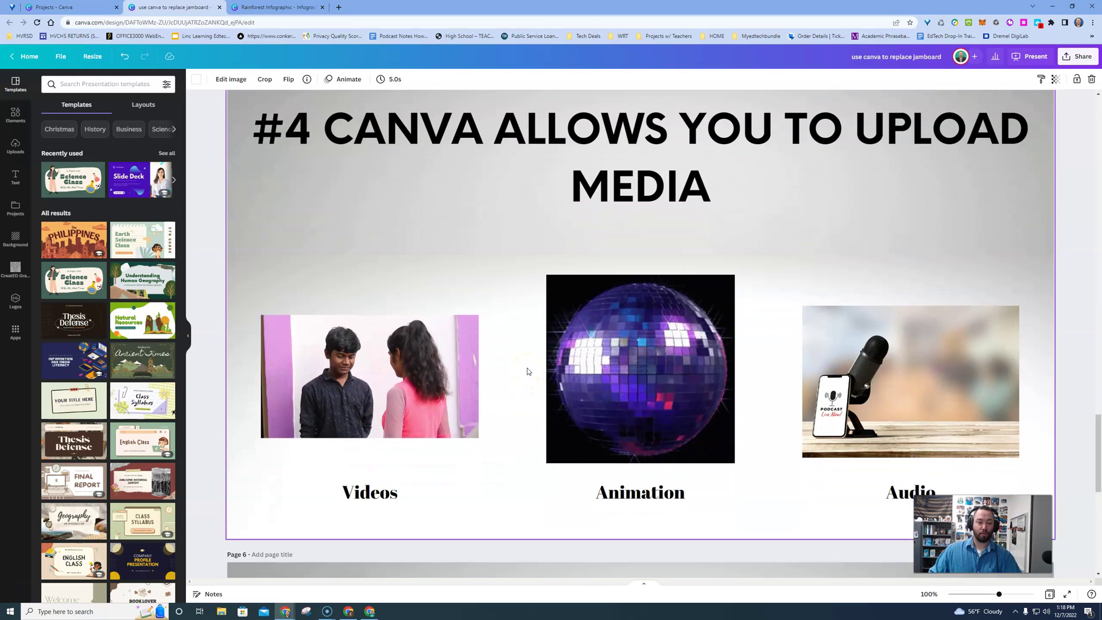
On the #4 upload media slide, select the Videos clip, disco-ball animation and Audio image
left_click(329, 392)
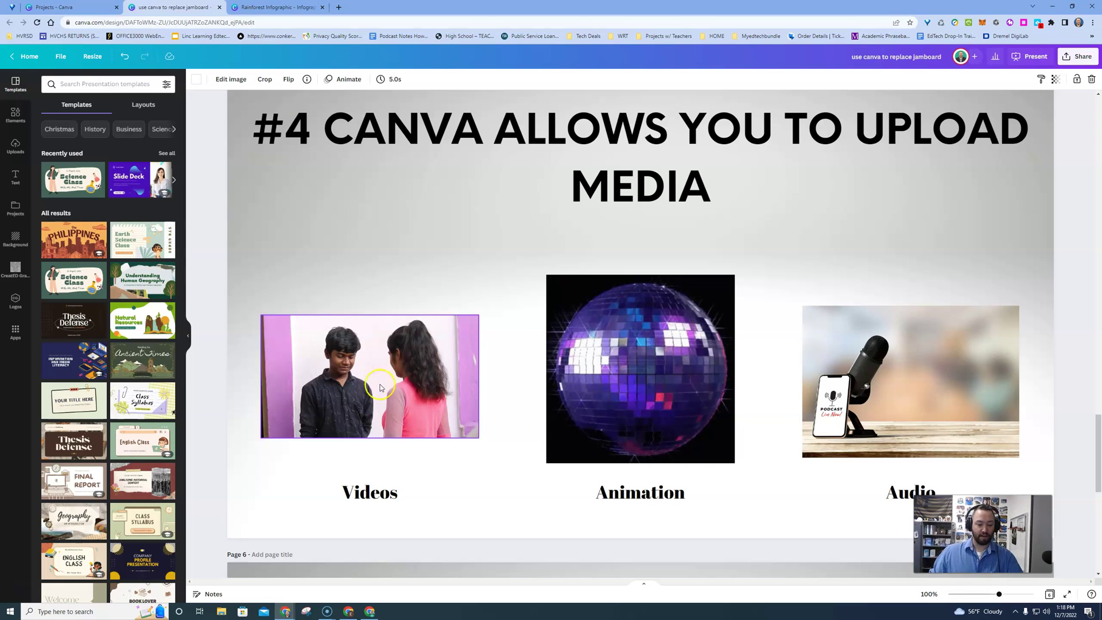
left_click(541, 435)
left_click(608, 393)
scroll(609, 393, "down", 2)
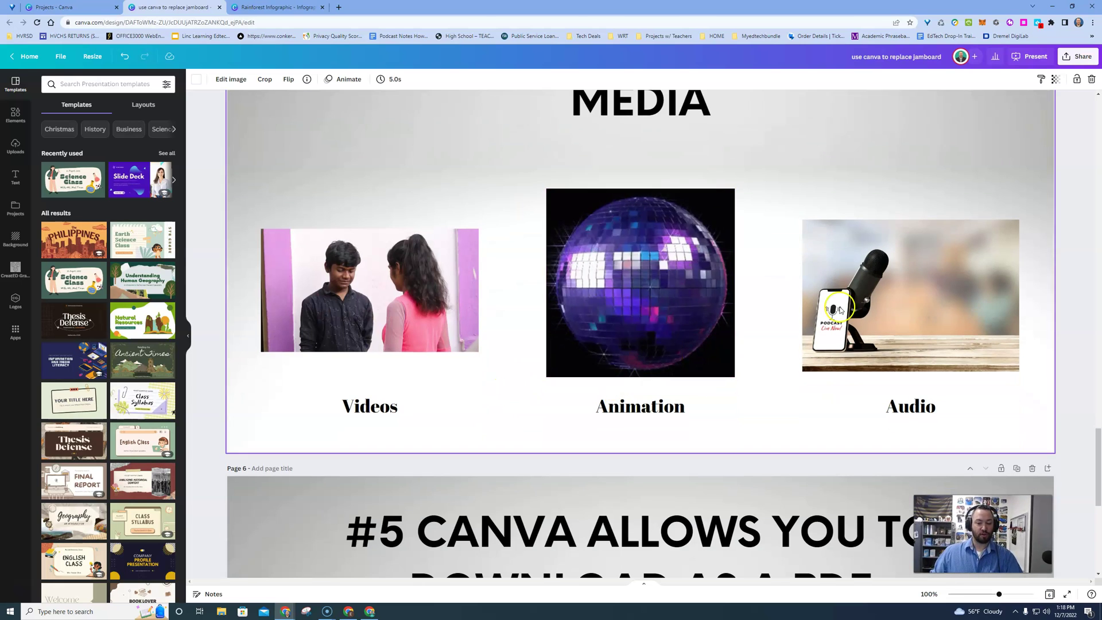
left_click(854, 316)
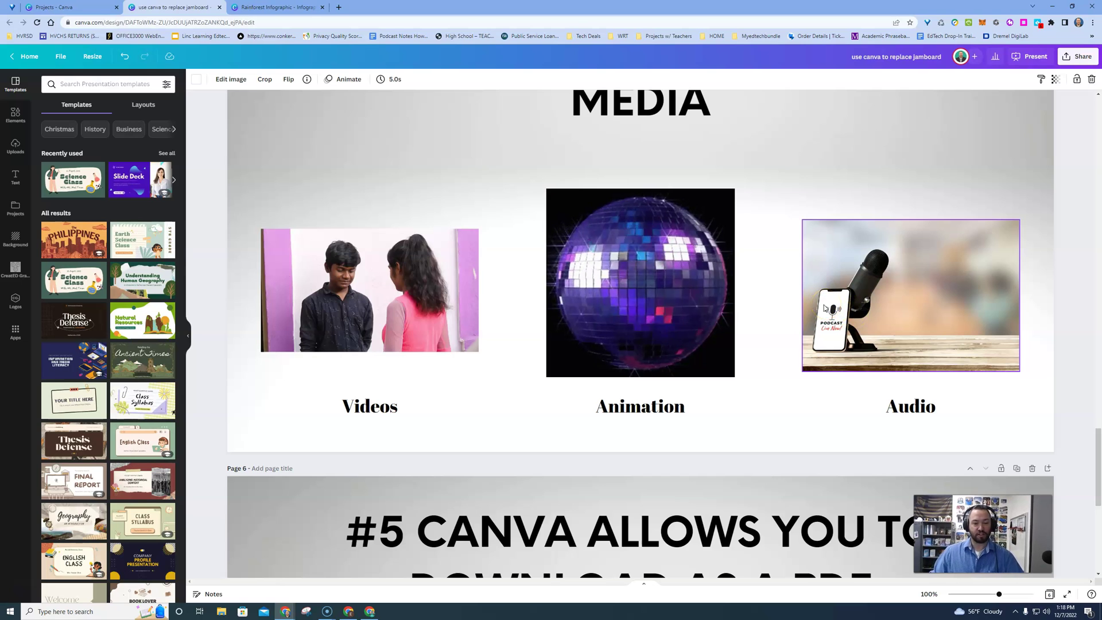
left_click(810, 363)
On page 6, review the Download panel's file types, leaving PDF Standard for all 6 pages
scroll(777, 361, "down", 4)
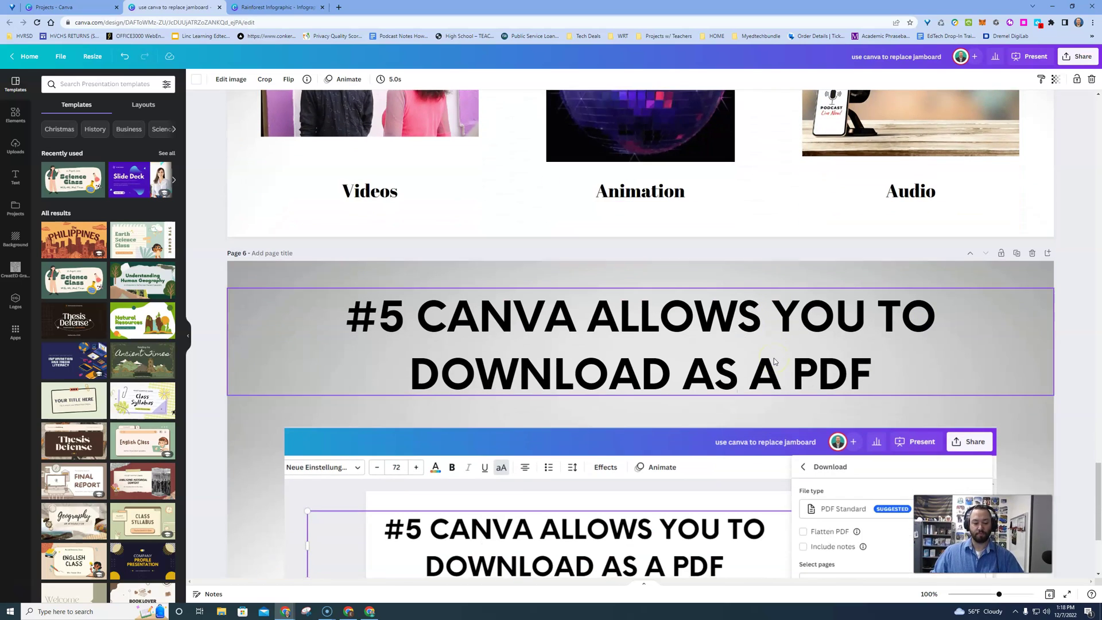
scroll(774, 362, "down", 3)
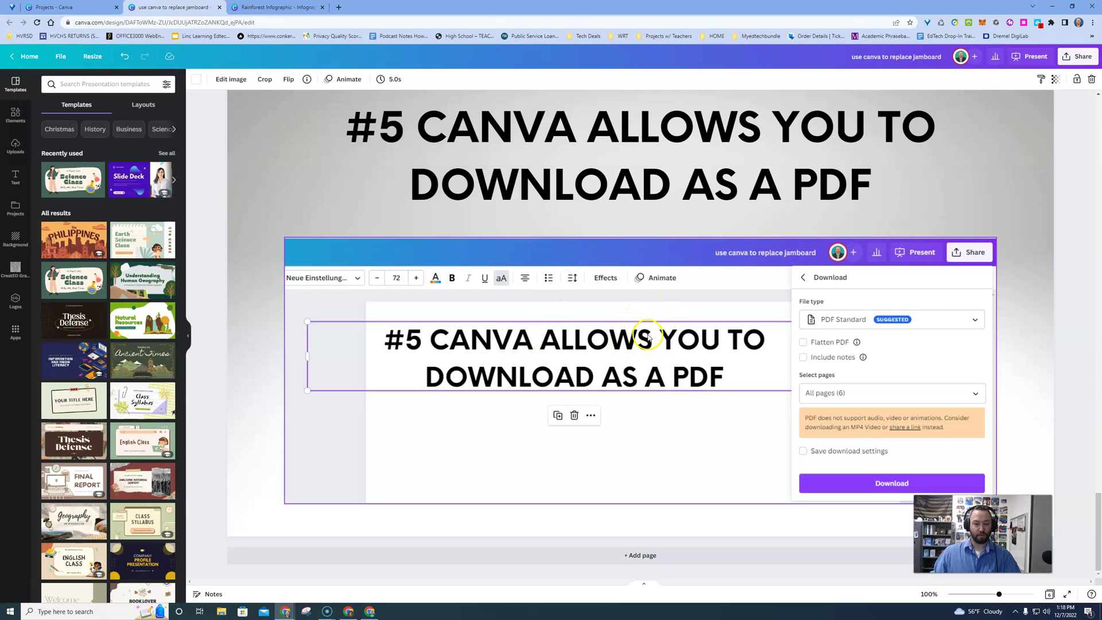
left_click(1080, 56)
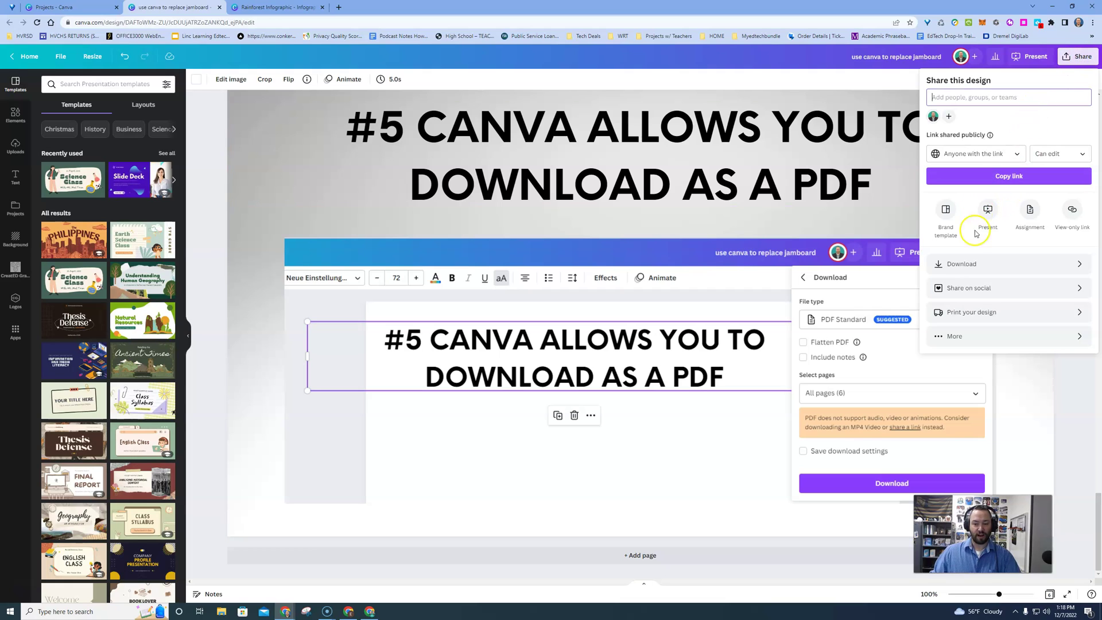
left_click(981, 264)
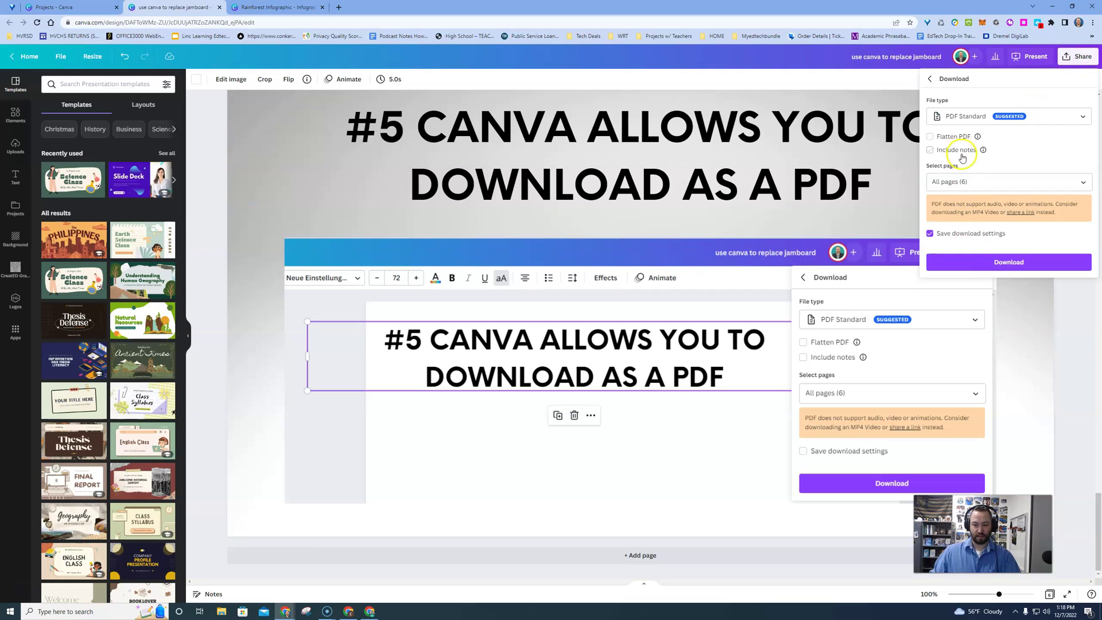
left_click(1050, 115)
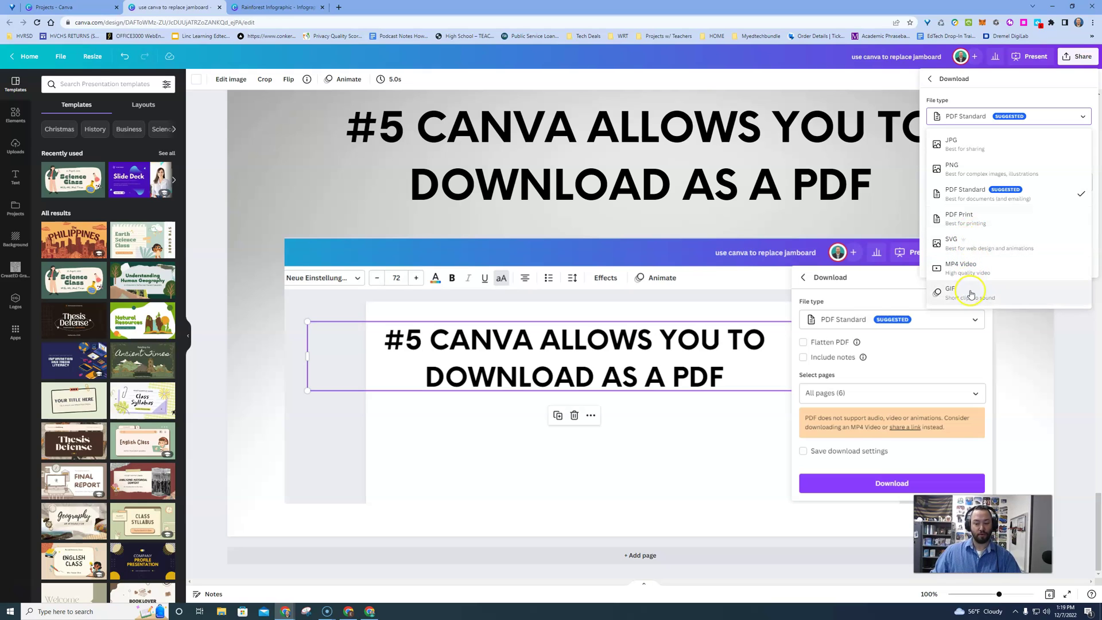
left_click(866, 221)
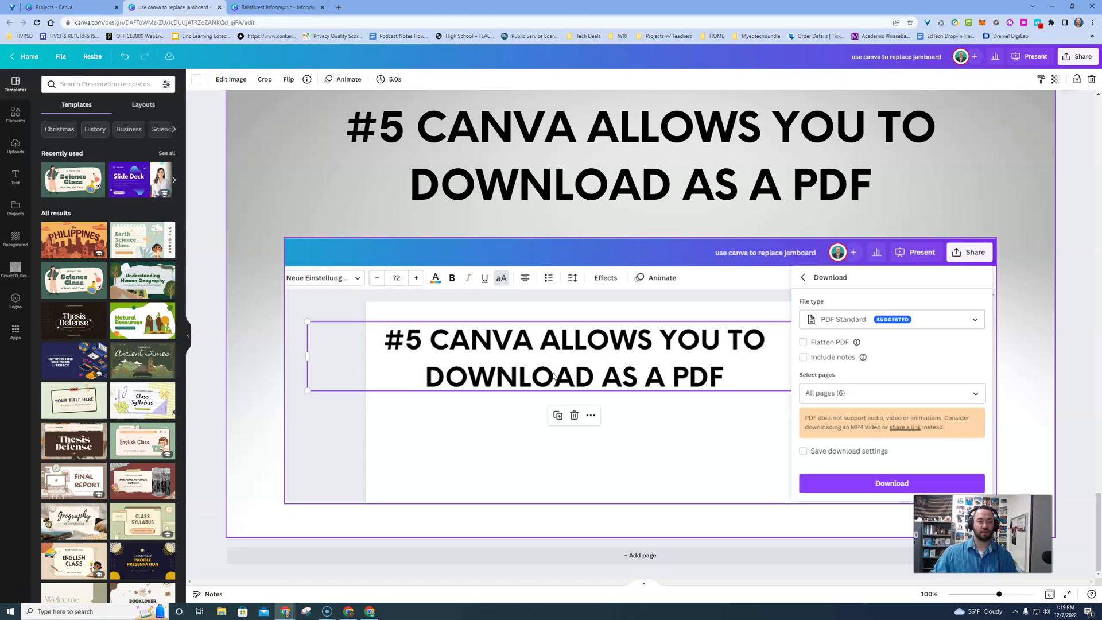
left_click(376, 370)
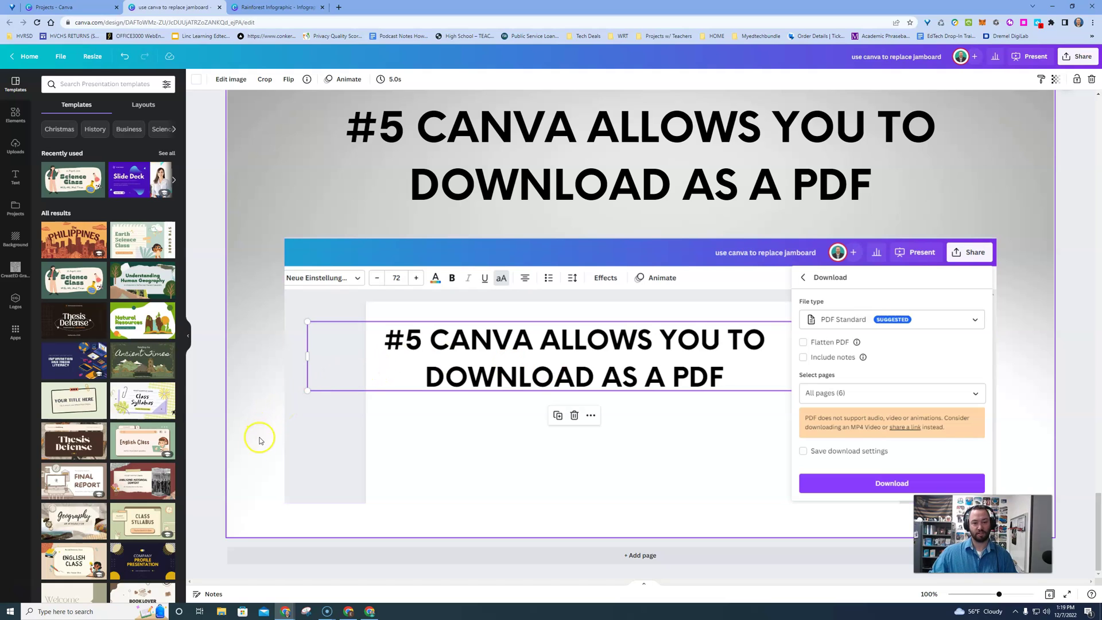